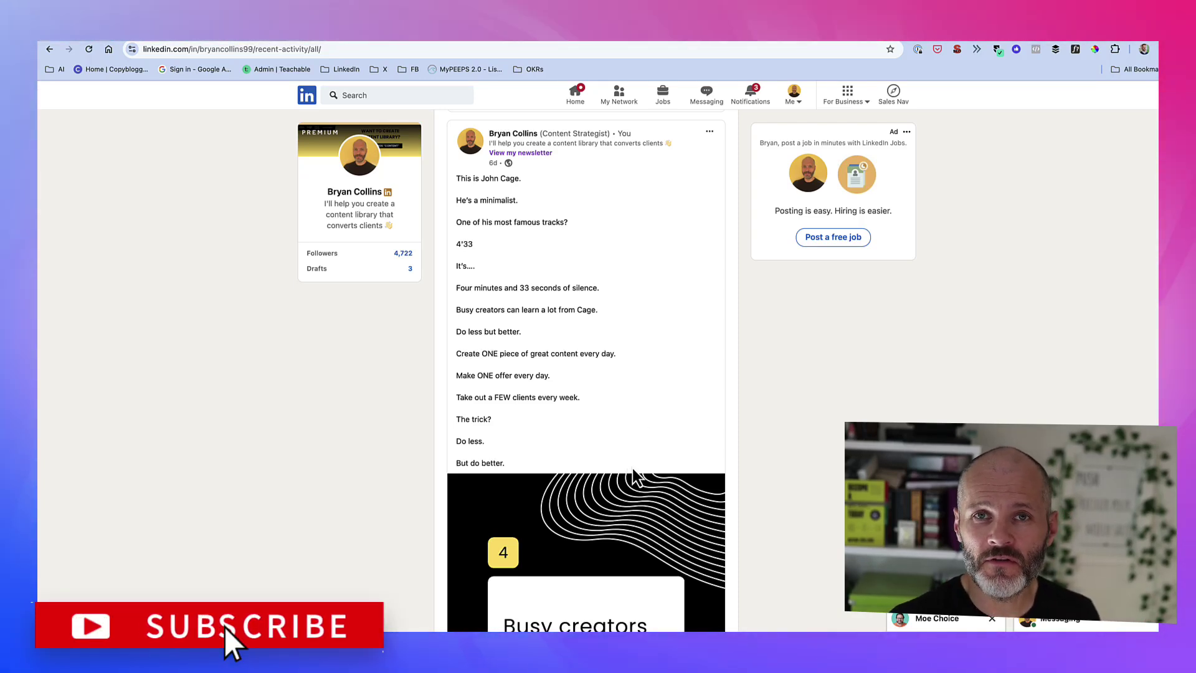
pyautogui.scroll(-1, 637, 467)
pyautogui.scroll(-3, 637, 475)
# Step: Flip back and forth through the carousel slides to review them
pyautogui.click(465, 455)
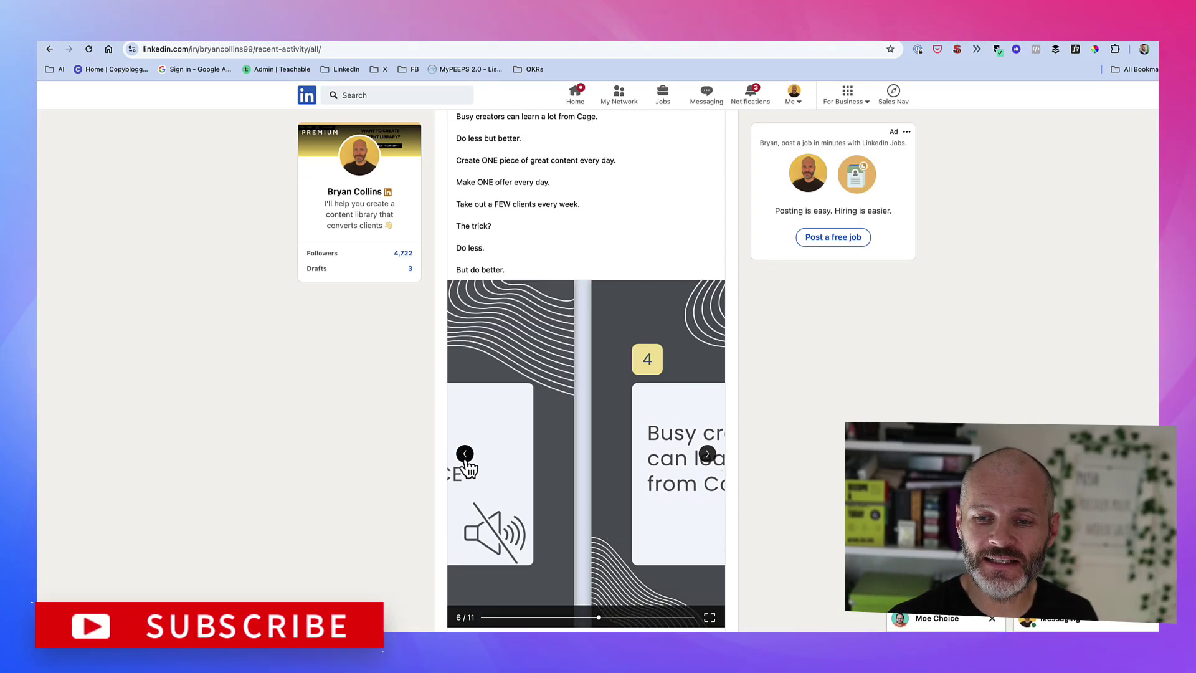
pyautogui.click(465, 455)
pyautogui.click(465, 454)
pyautogui.click(707, 454)
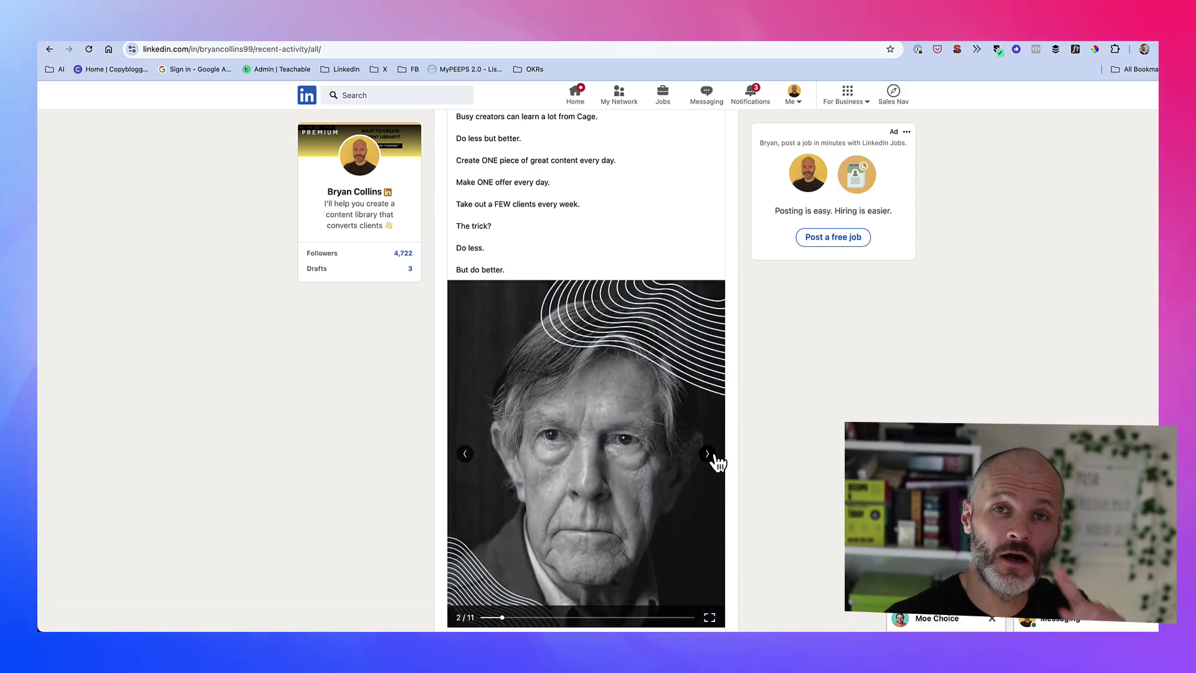
pyautogui.click(707, 454)
pyautogui.click(707, 454)
pyautogui.click(707, 453)
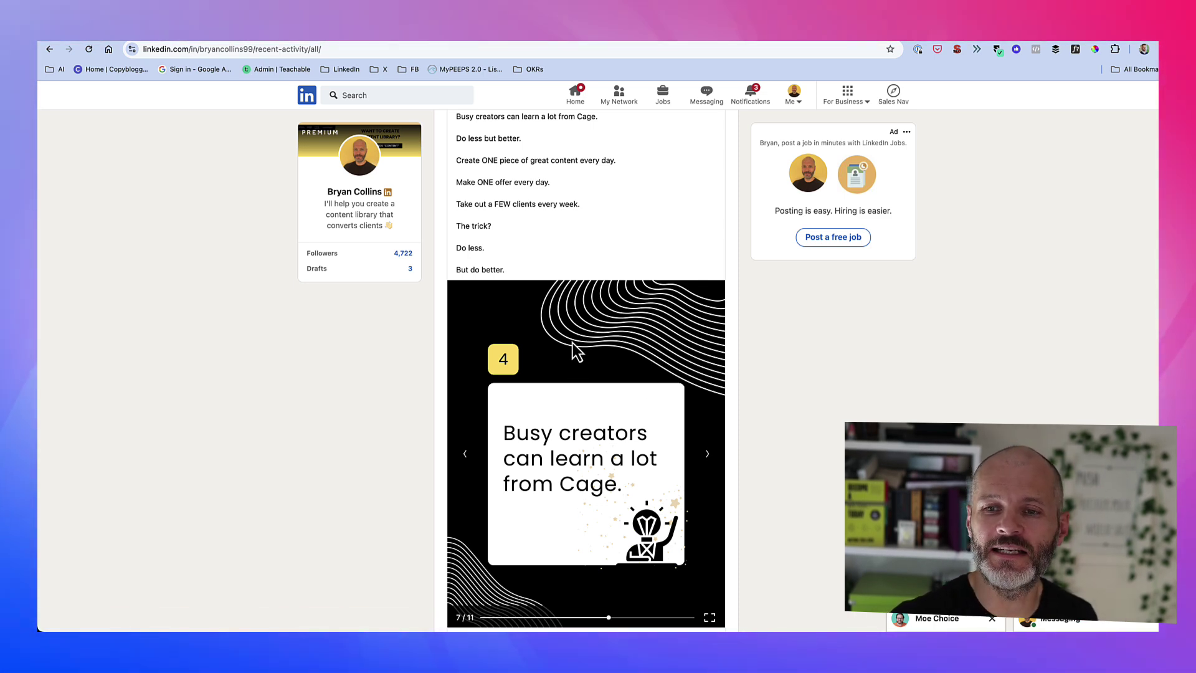
pyautogui.scroll(2, 554, 319)
pyautogui.moveTo(468, 169); pyautogui.dragTo(508, 309)
pyautogui.scroll(-2, 623, 483)
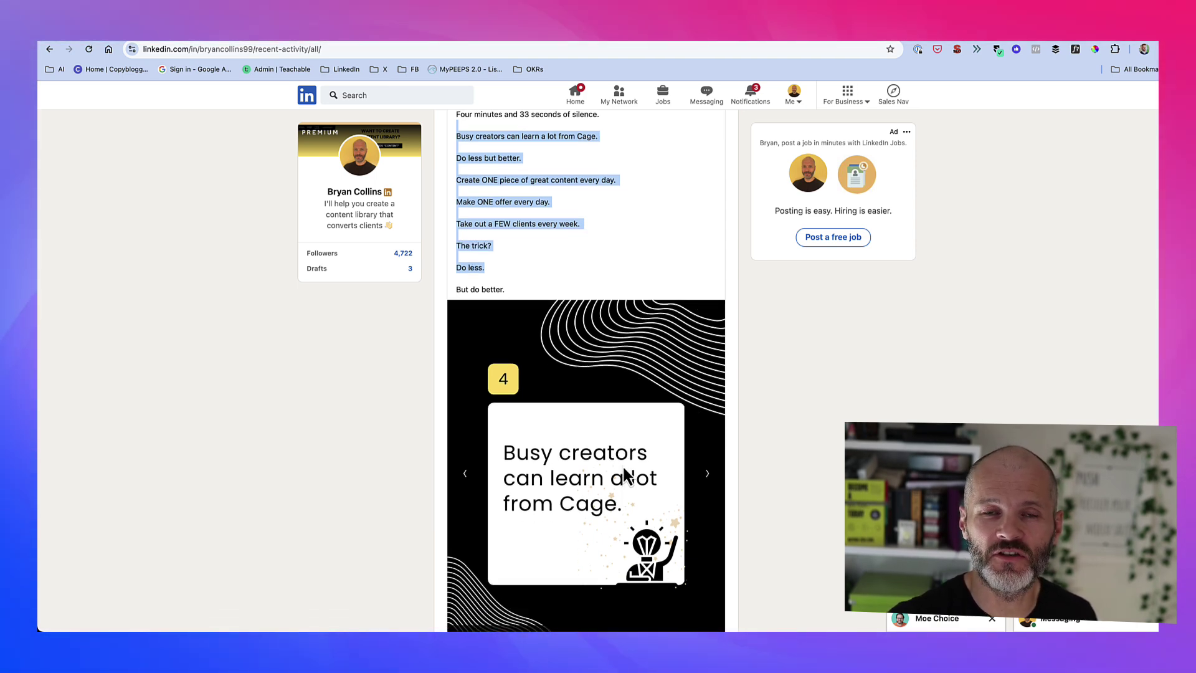
pyautogui.scroll(3, 625, 478)
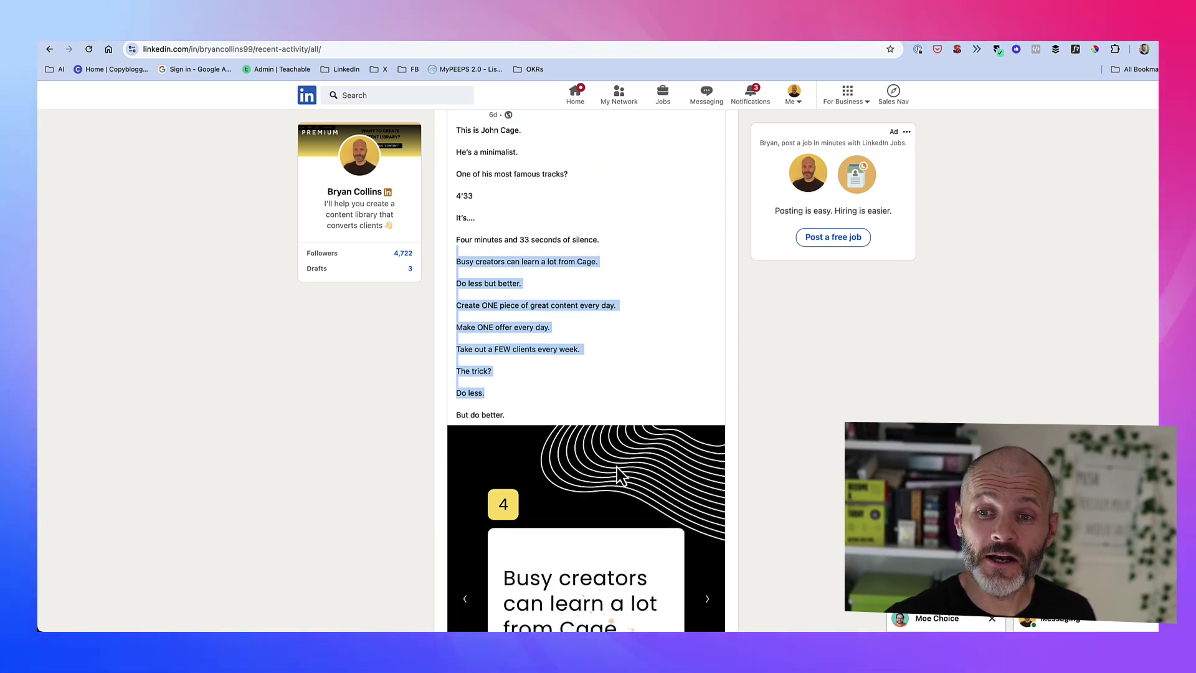
pyautogui.scroll(2, 617, 476)
# Step: Highlight the whole post text and step back to the first numbered slide
pyautogui.click(508, 290)
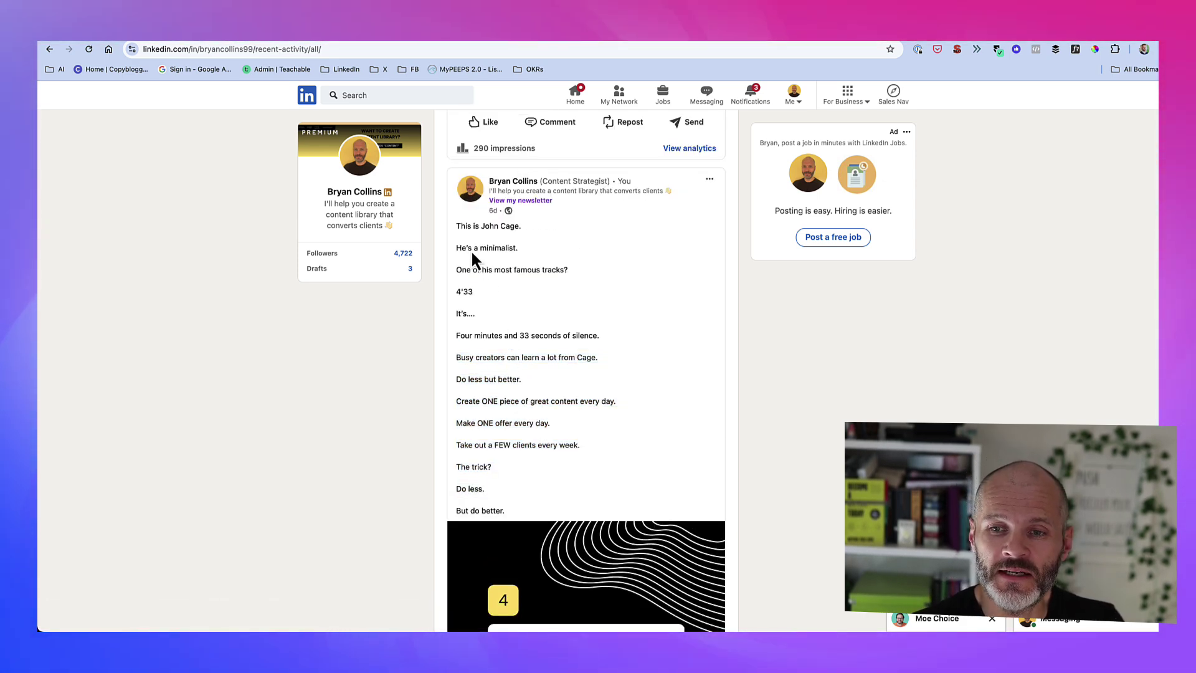
pyautogui.moveTo(475, 271); pyautogui.dragTo(527, 519)
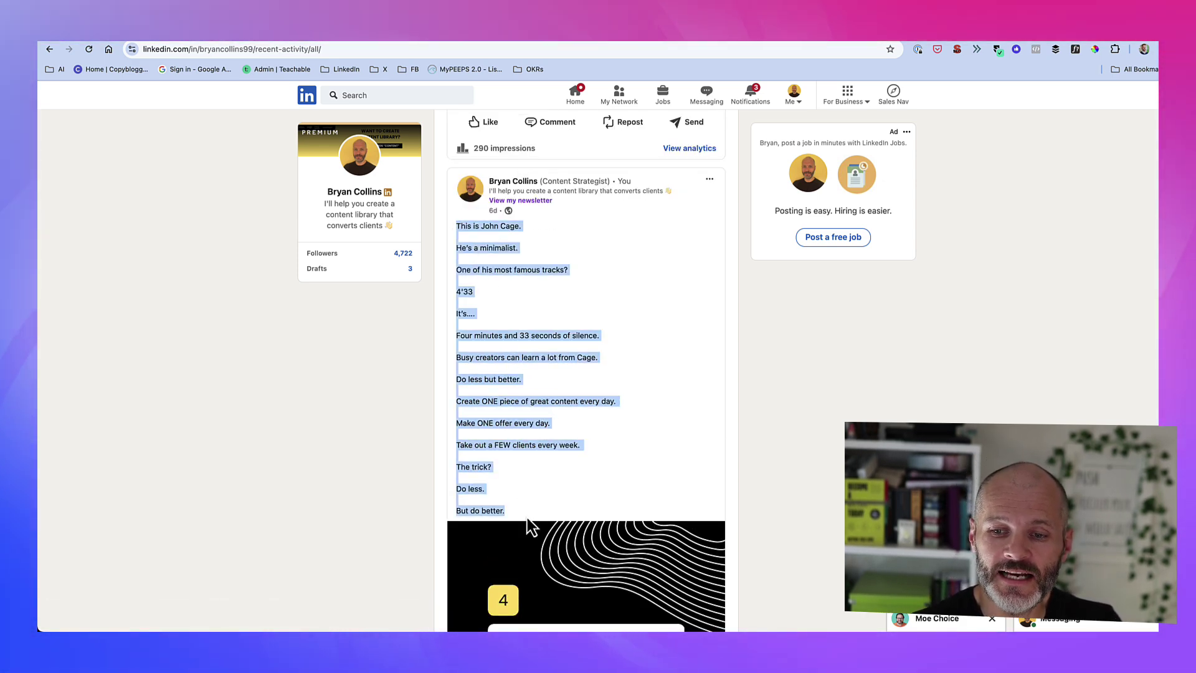
pyautogui.moveTo(452, 222); pyautogui.dragTo(553, 473)
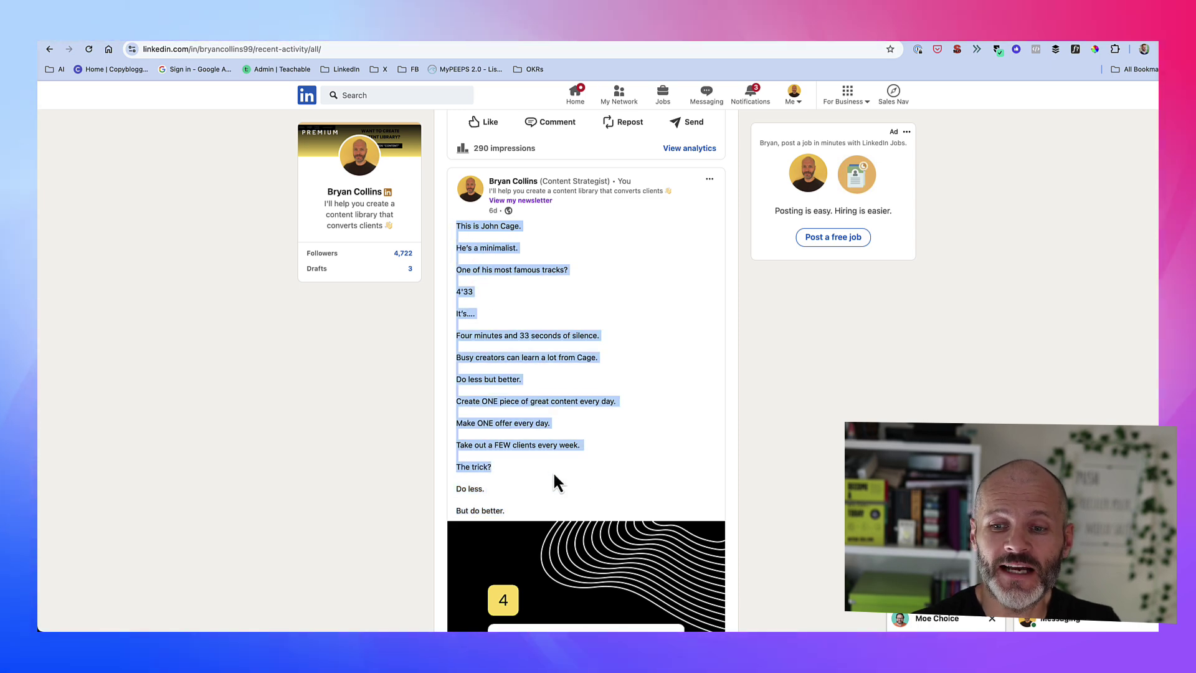
pyautogui.scroll(-5, 561, 506)
pyautogui.click(465, 439)
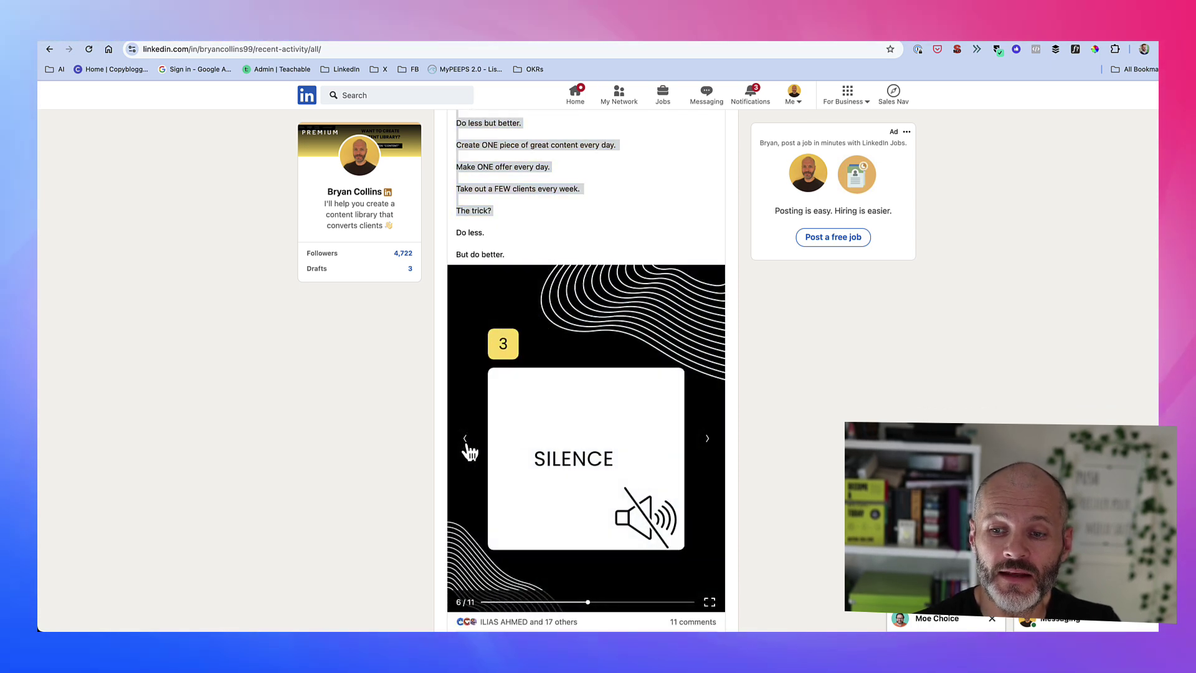
pyautogui.click(464, 439)
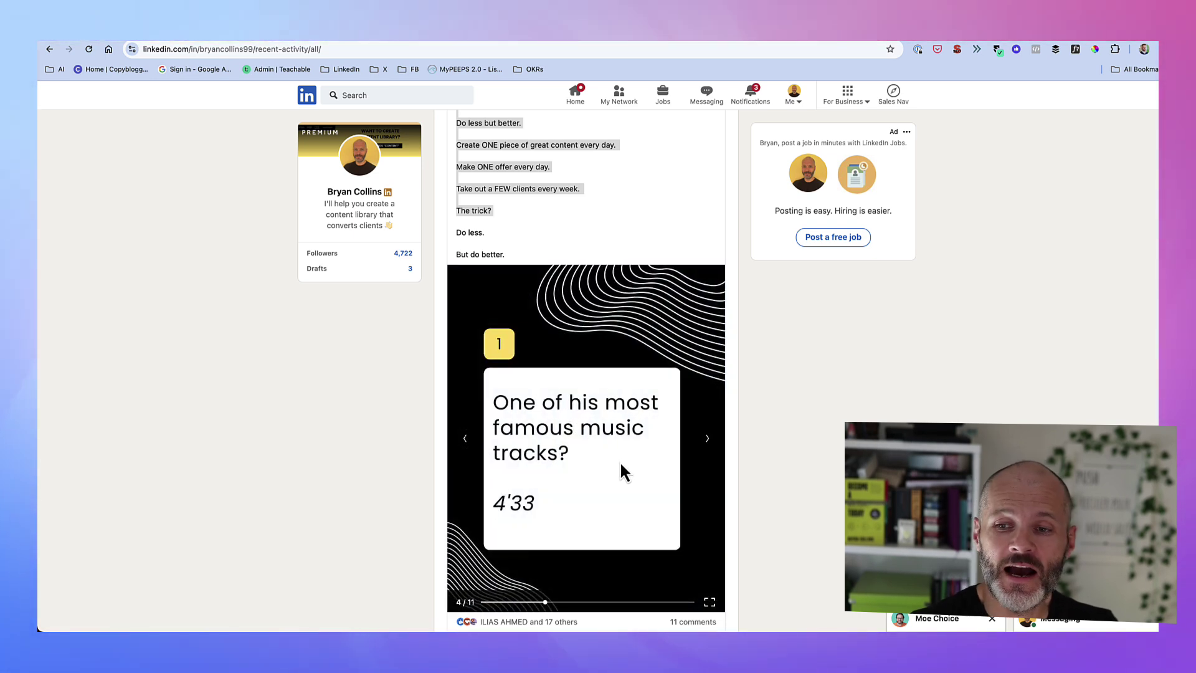
pyautogui.moveTo(599, 625)
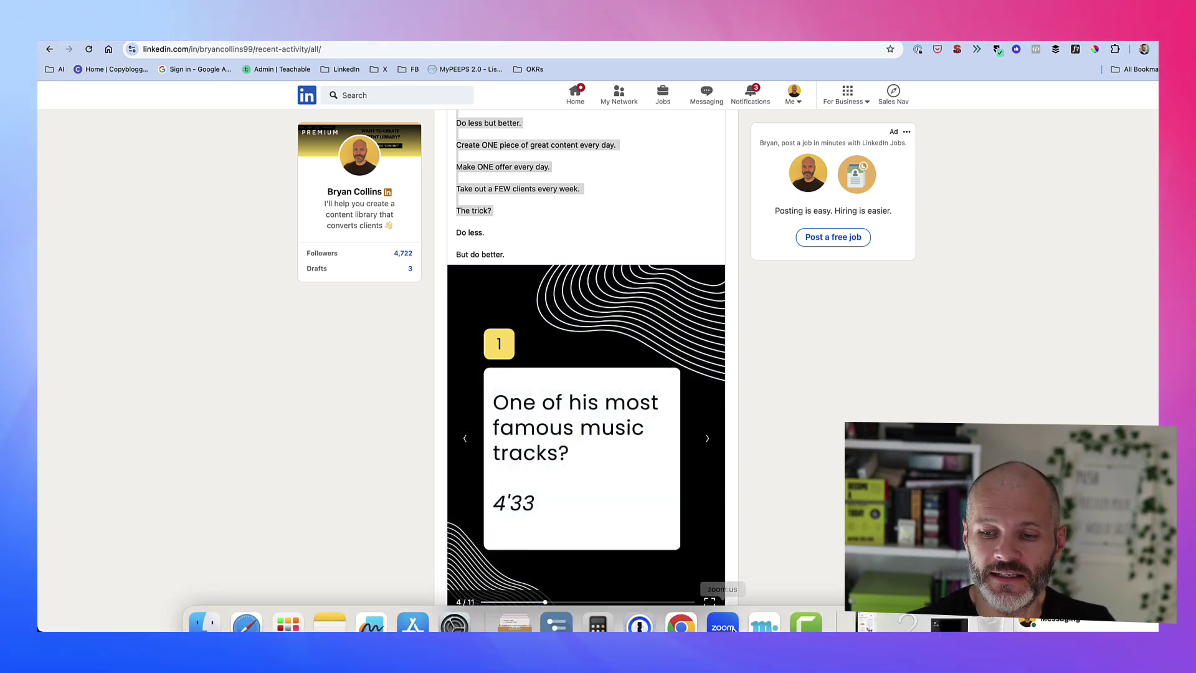
pyautogui.click(556, 604)
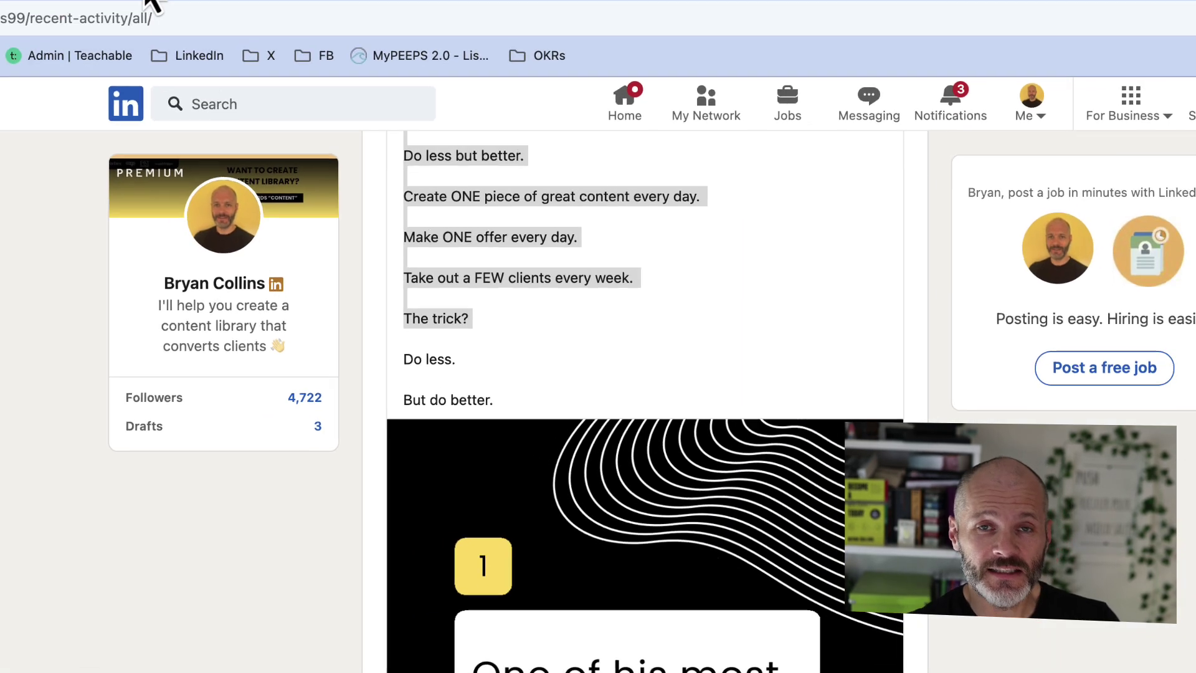
# Step: Preview the digital marketing strategy template from Canva's LinkedIn carousel search and start a design
pyautogui.click(311, 150)
pyautogui.scroll(-1, 522, 333)
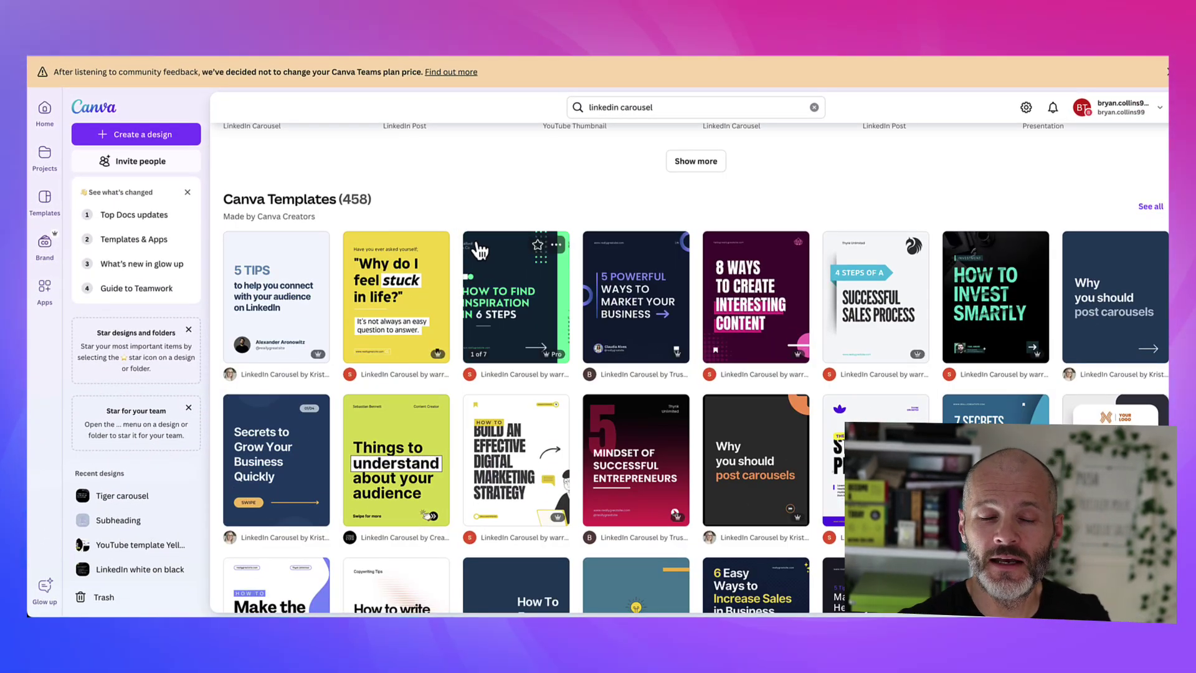
pyautogui.scroll(1, 604, 209)
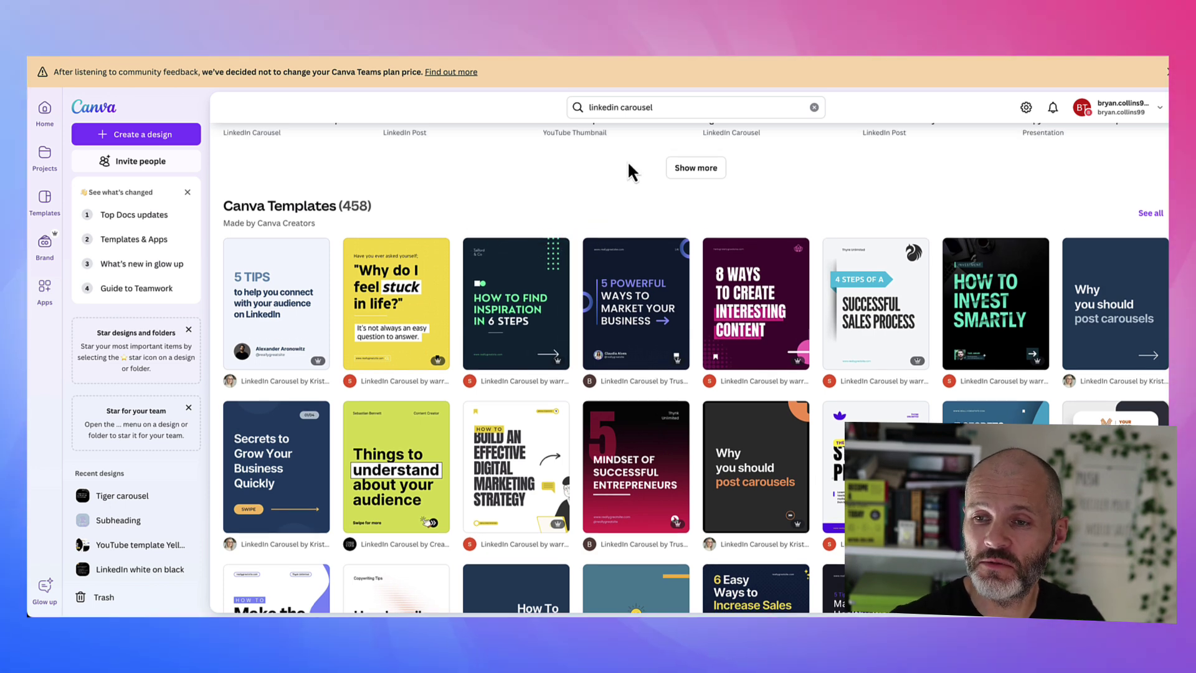
pyautogui.click(686, 108)
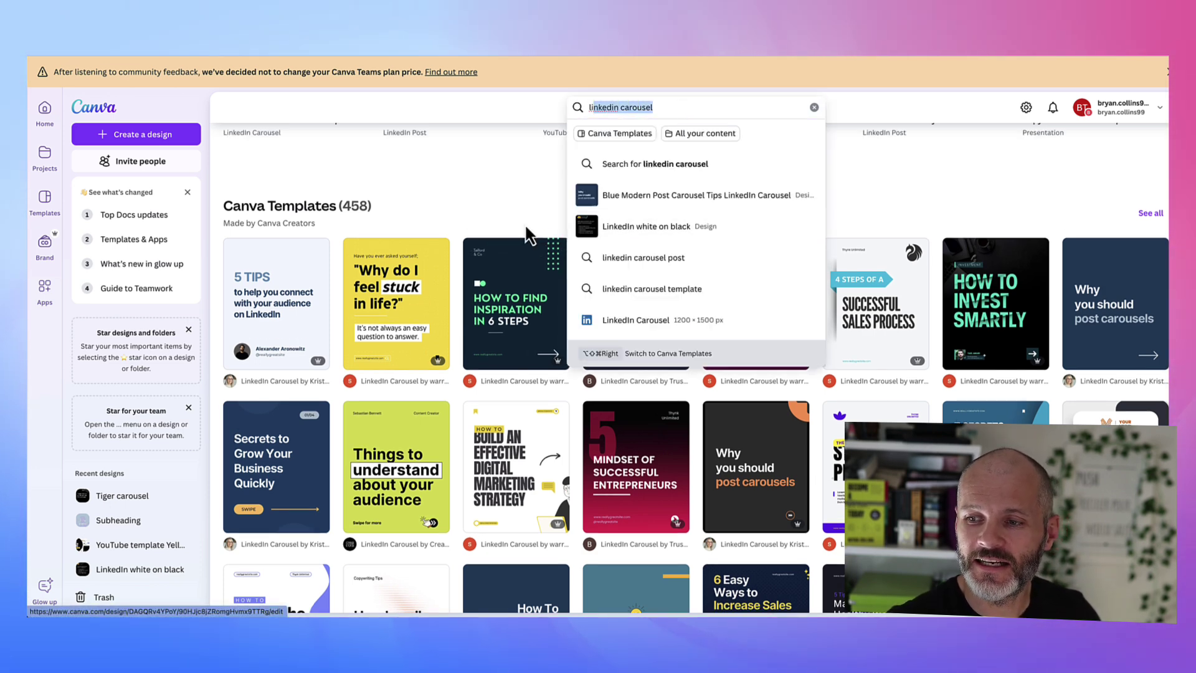
pyautogui.click(1014, 233)
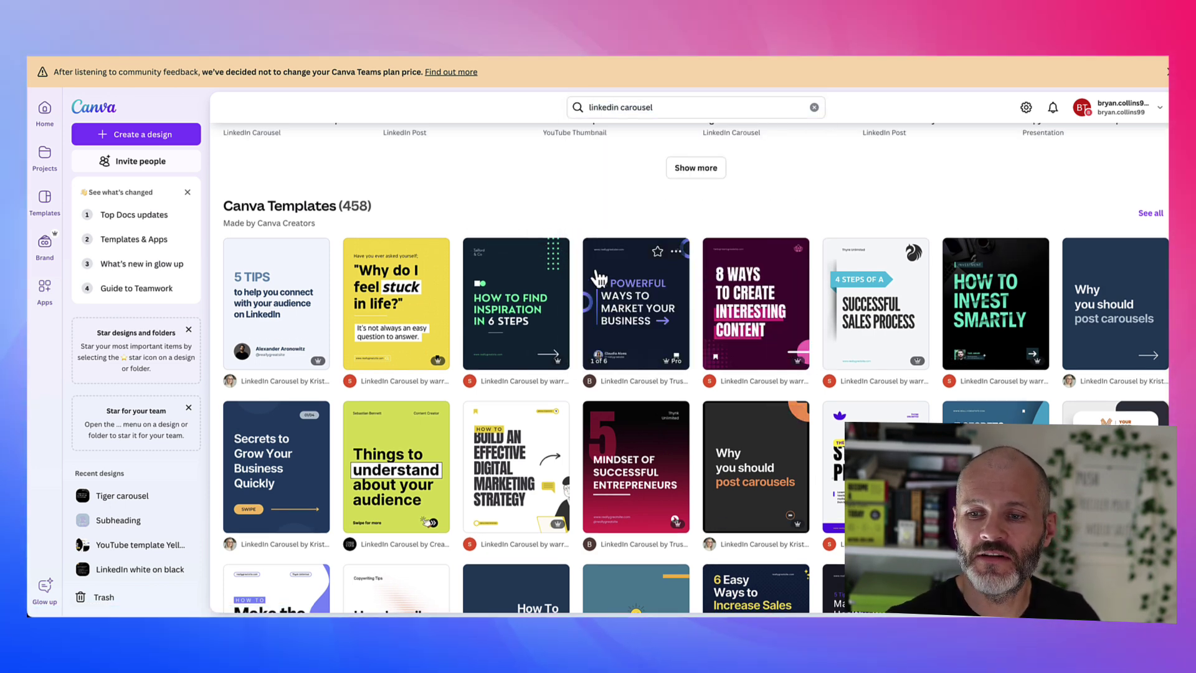
pyautogui.scroll(-1, 540, 437)
pyautogui.scroll(-1, 540, 437)
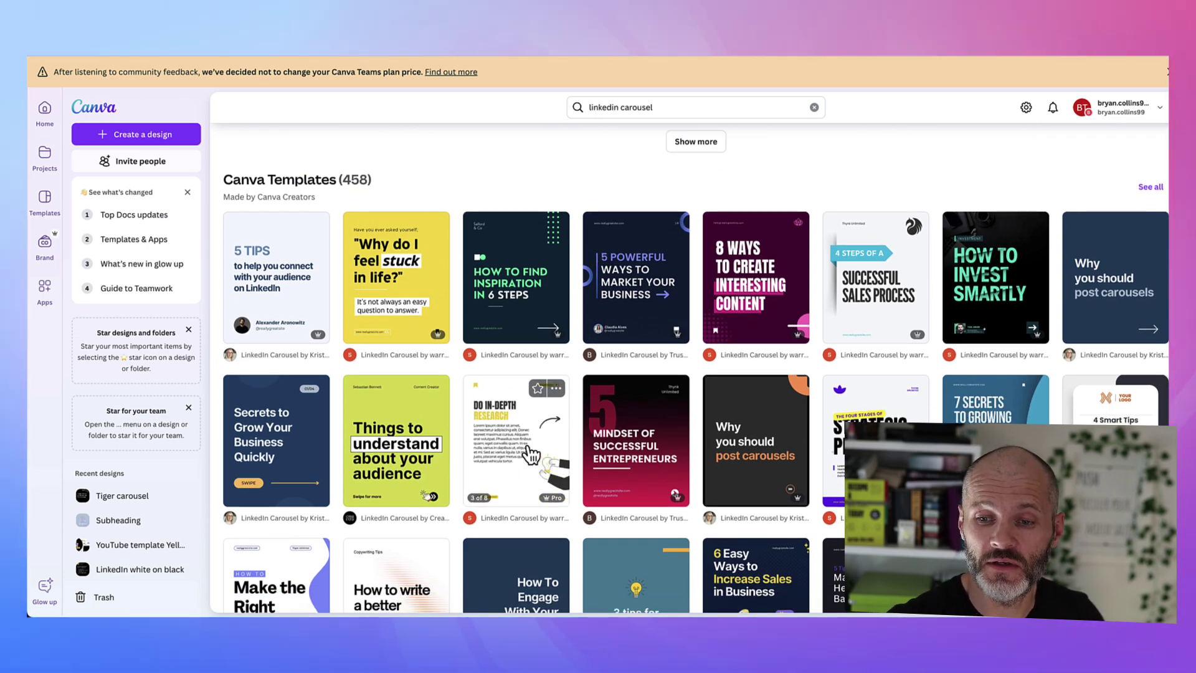
pyautogui.click(530, 455)
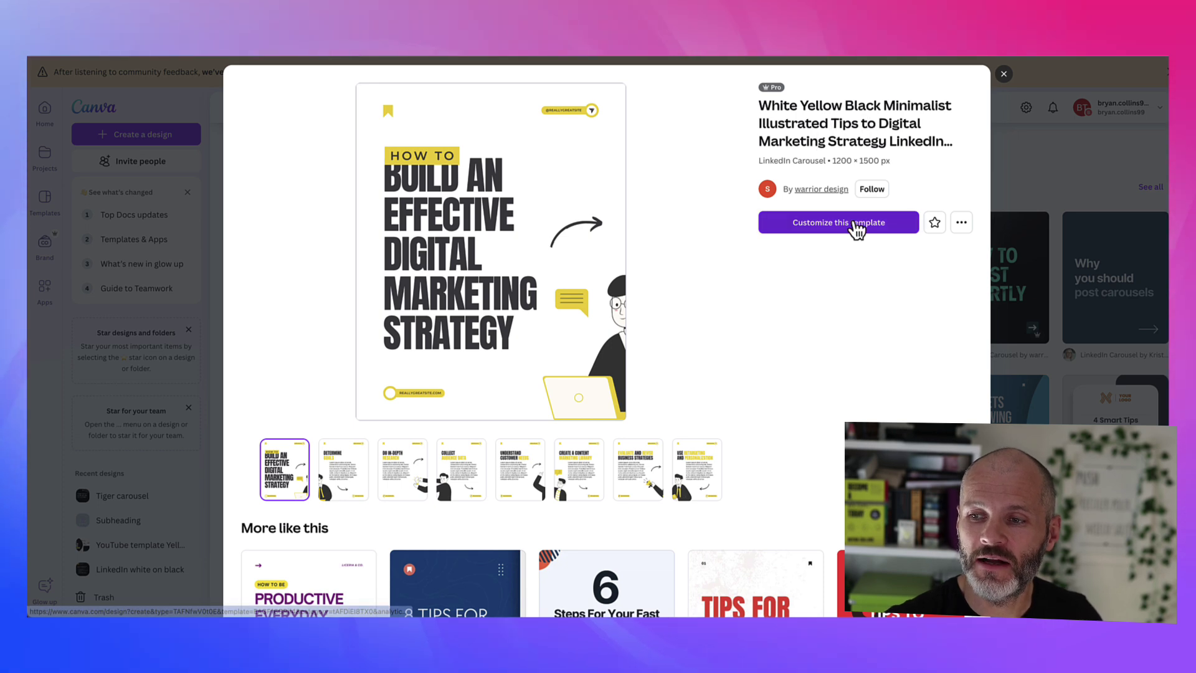
pyautogui.click(854, 225)
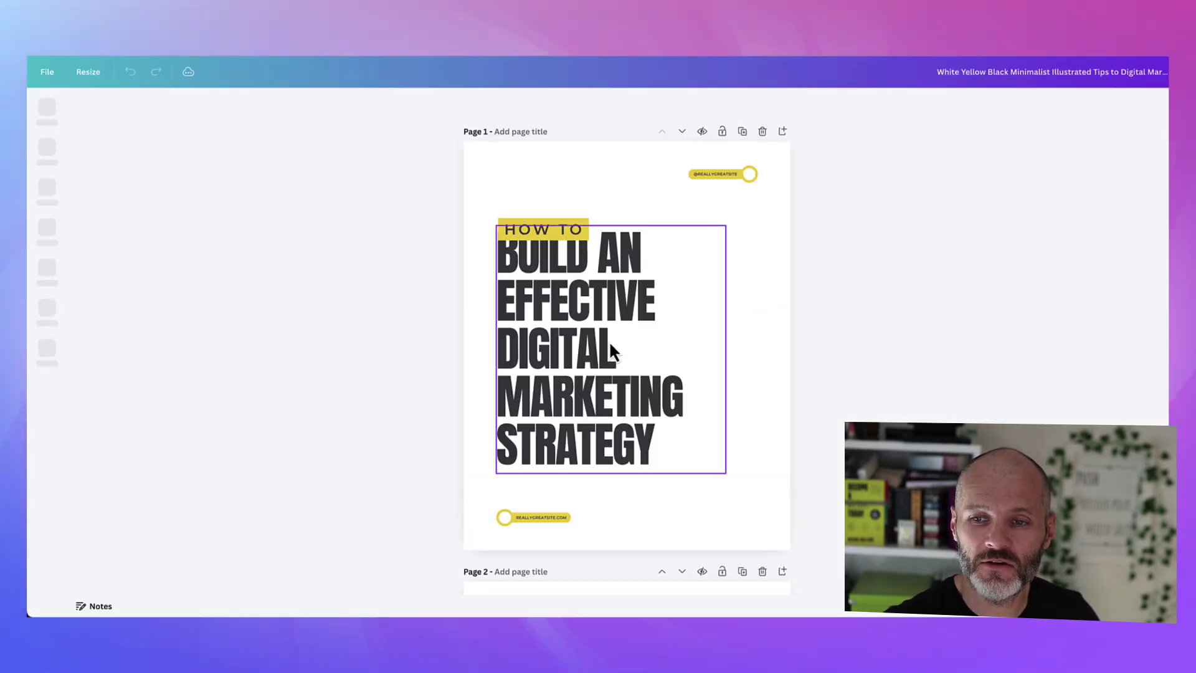
pyautogui.scroll(-5, 609, 339)
# Step: Check the template's title and body text, then open the Tiger carousel design
pyautogui.click(608, 206)
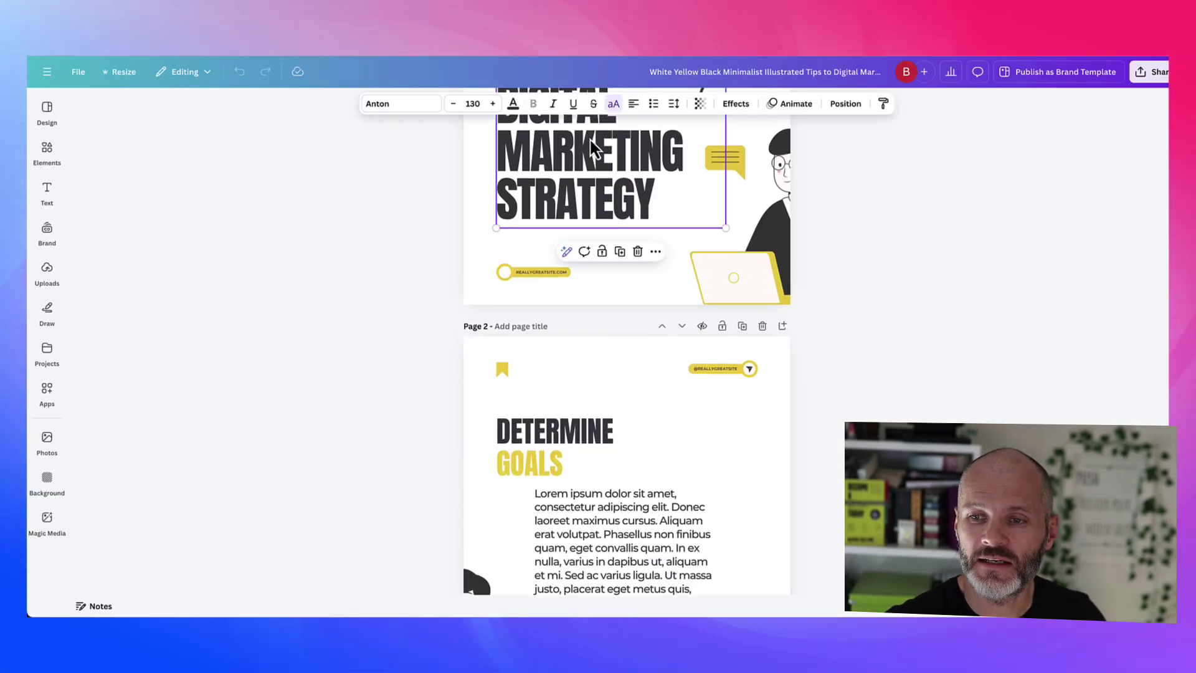
pyautogui.scroll(-3, 582, 424)
pyautogui.scroll(-3, 589, 431)
pyautogui.scroll(-2, 600, 477)
pyautogui.click(580, 347)
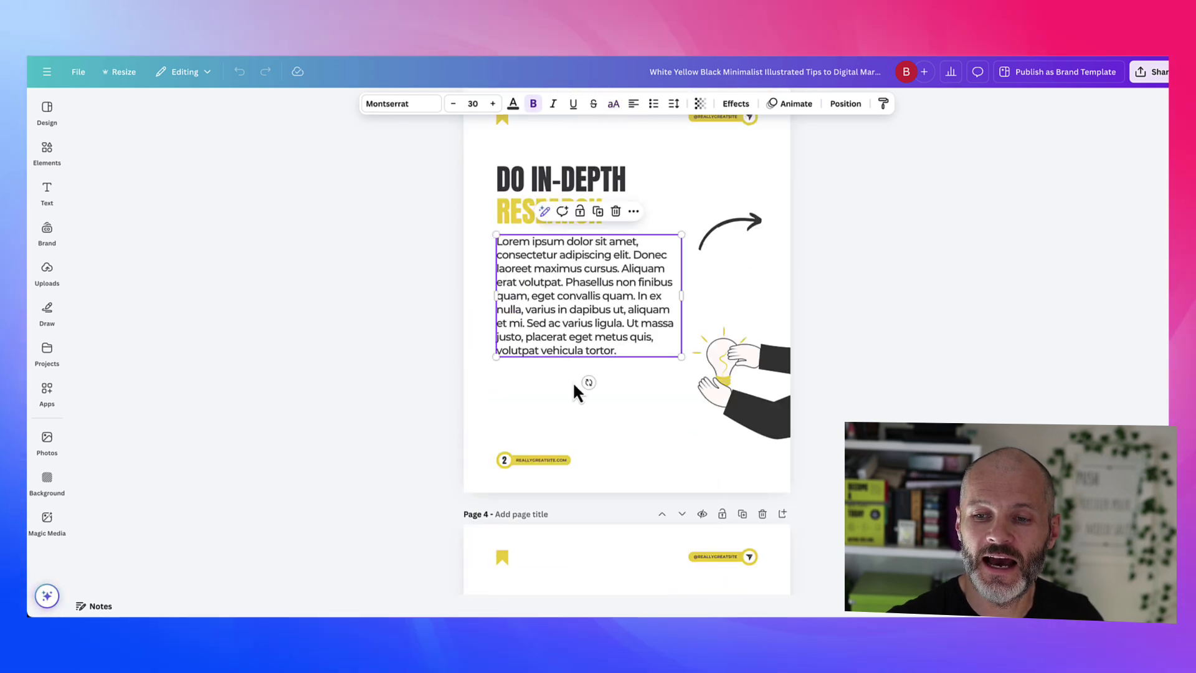
pyautogui.scroll(-3, 584, 468)
pyautogui.click(590, 494)
pyautogui.scroll(-3, 592, 491)
pyautogui.scroll(-3, 592, 488)
pyautogui.click(592, 481)
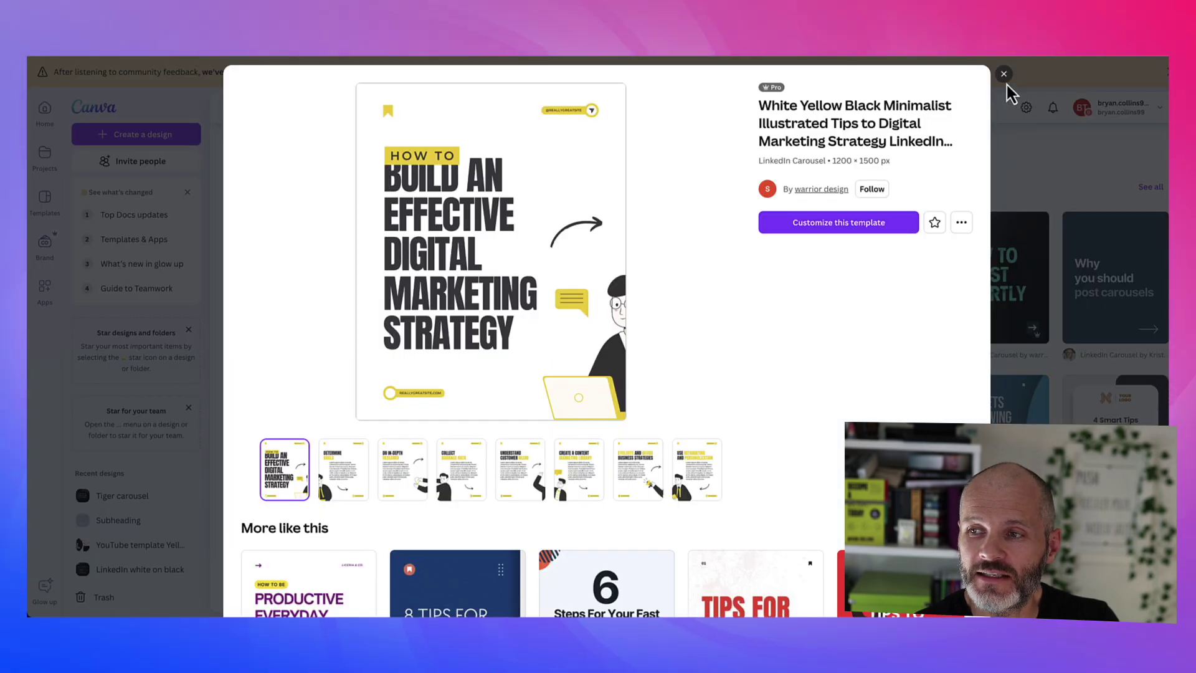
pyautogui.click(1003, 75)
pyautogui.scroll(3, 602, 217)
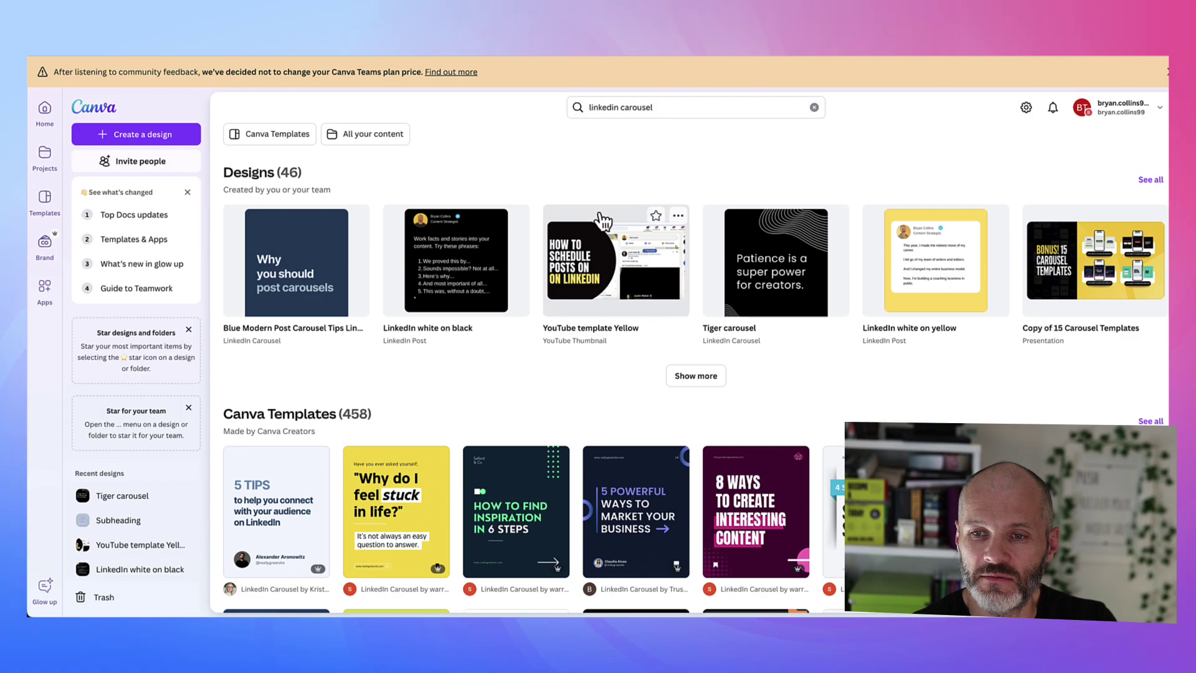
pyautogui.click(726, 250)
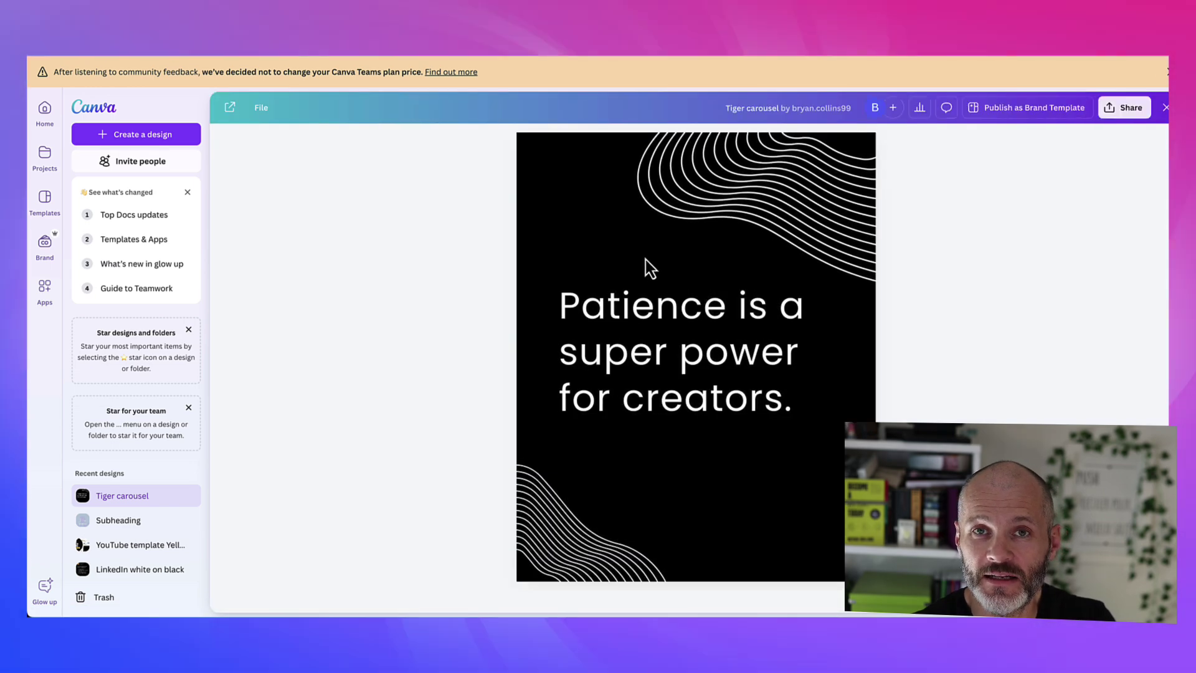
pyautogui.scroll(-3, 725, 353)
pyautogui.scroll(-3, 724, 354)
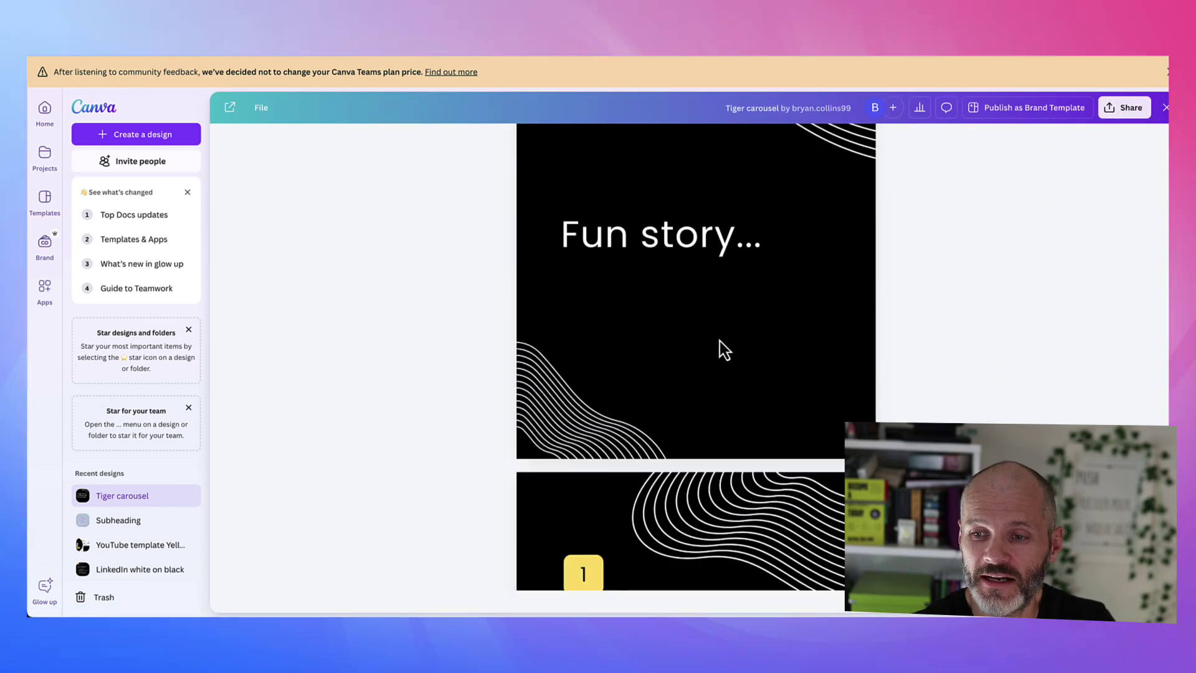
pyautogui.scroll(-3, 723, 347)
pyautogui.scroll(-2, 644, 289)
pyautogui.scroll(-2, 687, 347)
pyautogui.scroll(-3, 591, 374)
pyautogui.scroll(-5, 699, 456)
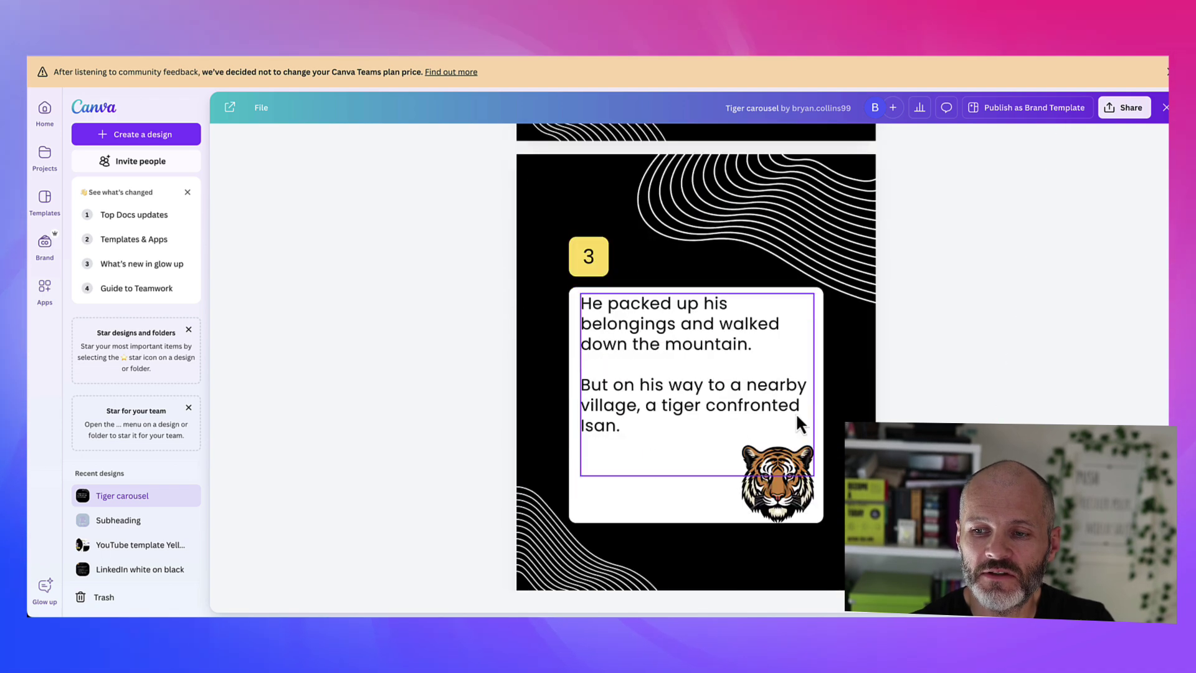
pyautogui.scroll(-2, 717, 436)
pyautogui.scroll(-3, 716, 440)
pyautogui.scroll(-2, 716, 428)
pyautogui.scroll(-2, 707, 432)
pyautogui.scroll(-2, 708, 433)
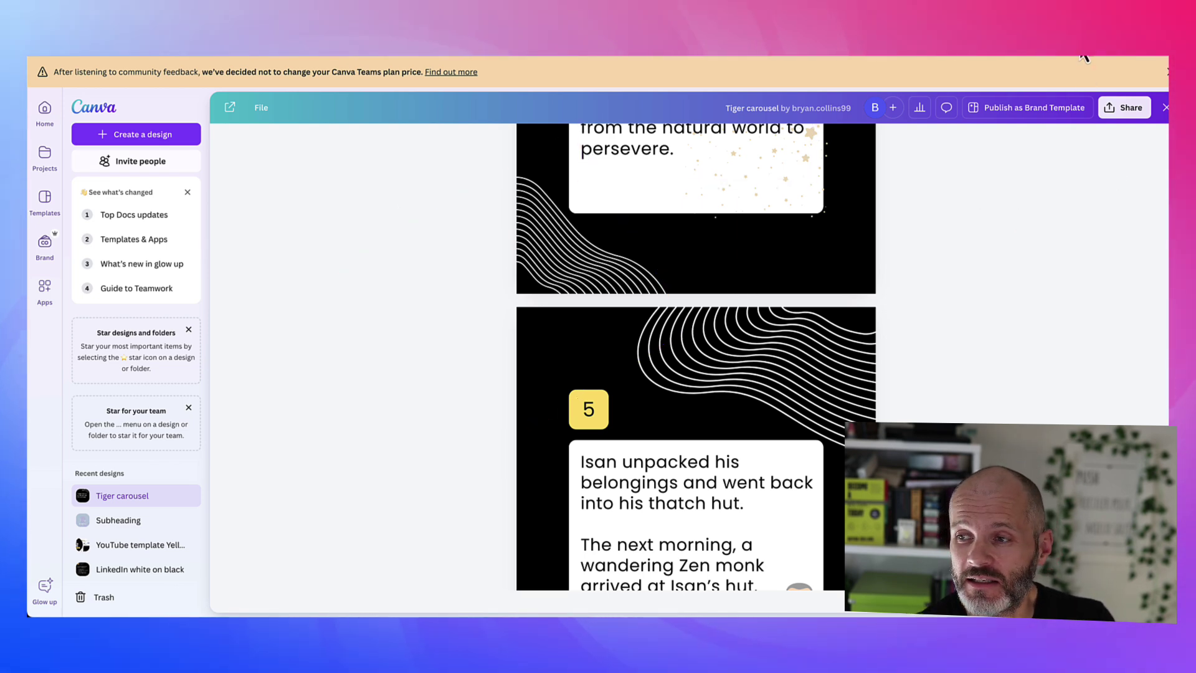
# Step: Choose PDF Standard as the Tiger carousel's download file type
pyautogui.click(1131, 107)
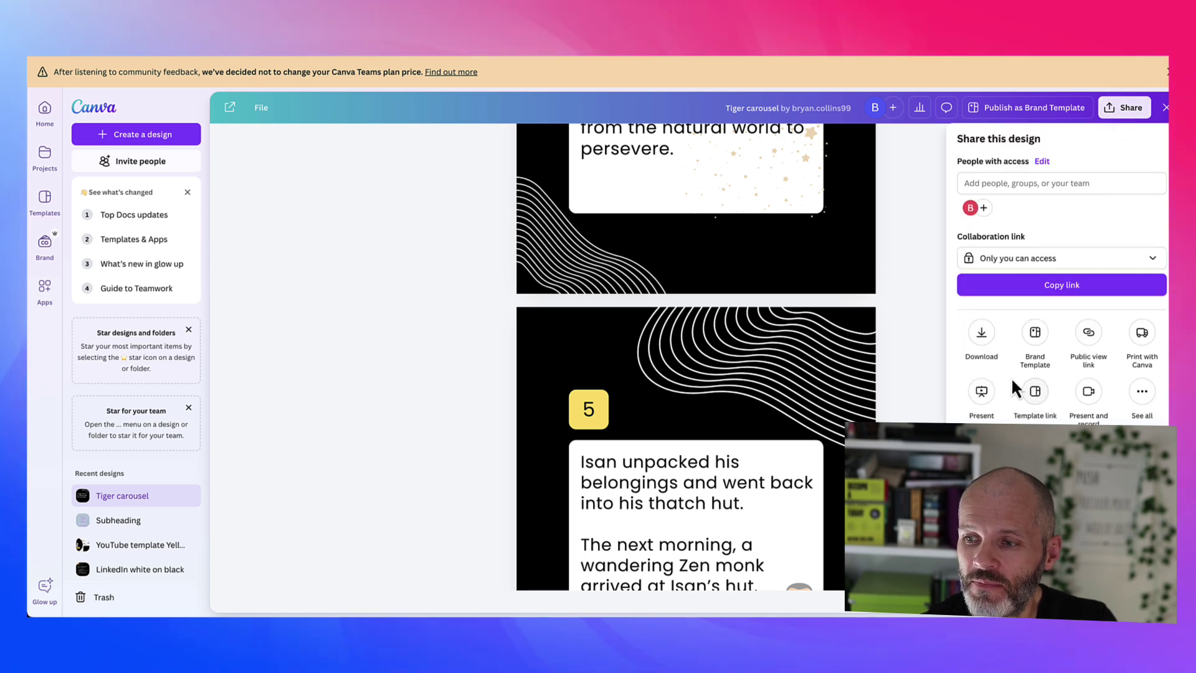
pyautogui.click(986, 344)
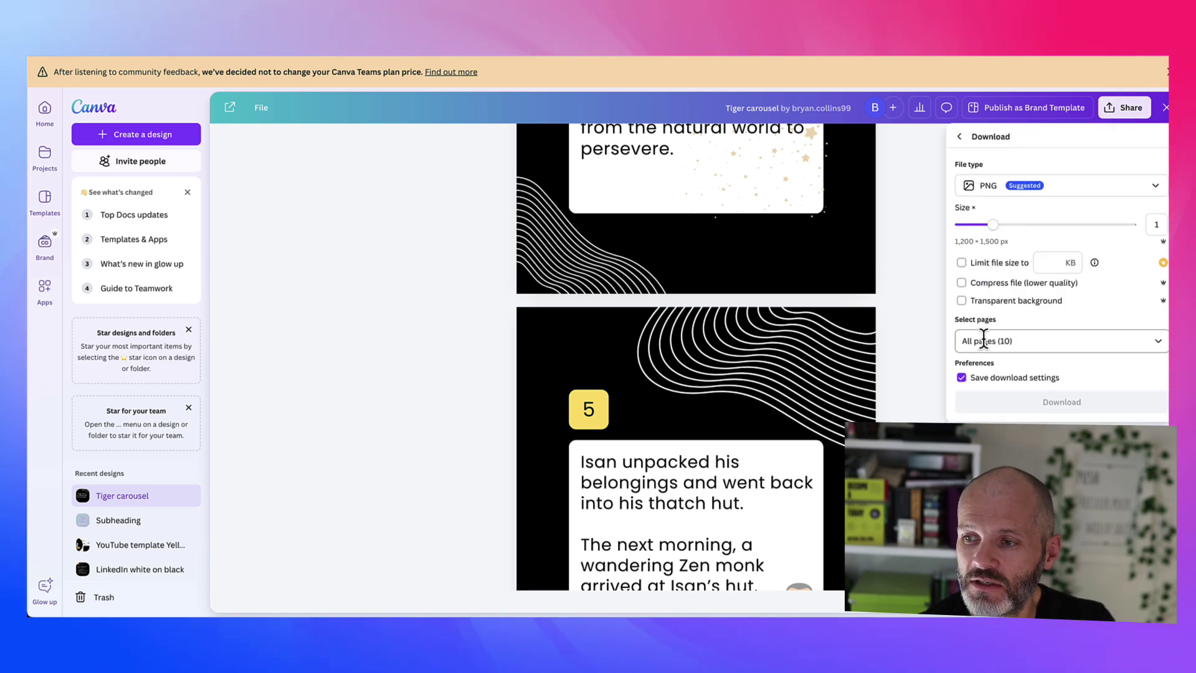
pyautogui.click(1030, 190)
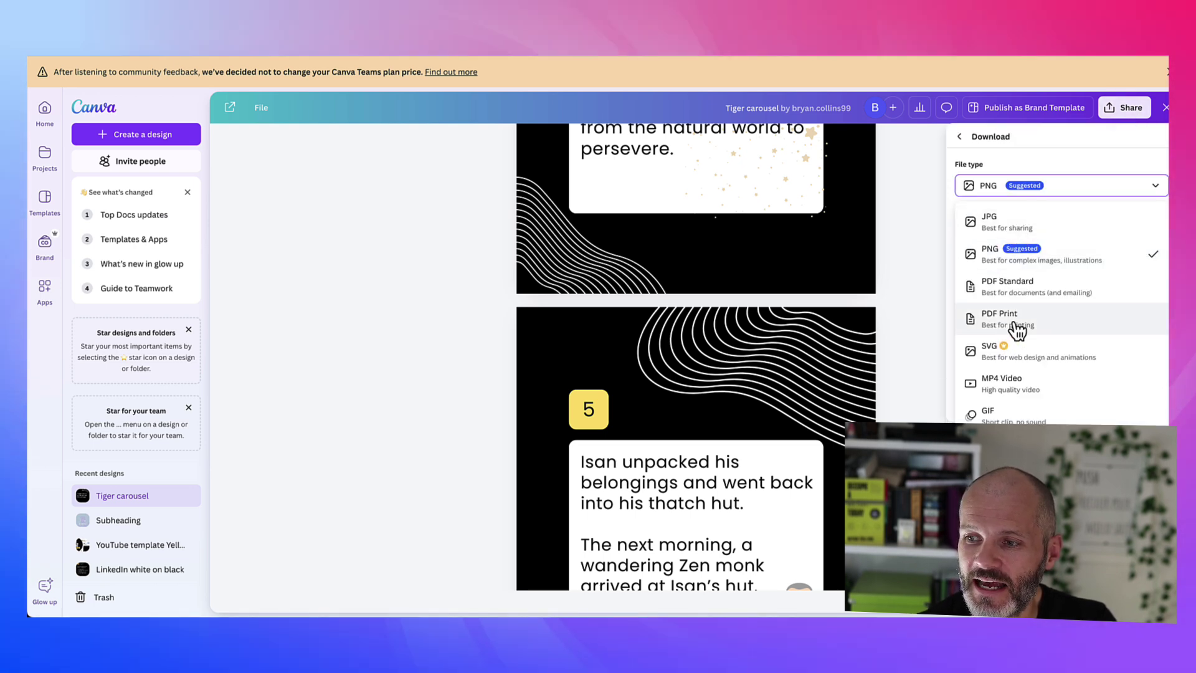
pyautogui.click(1010, 290)
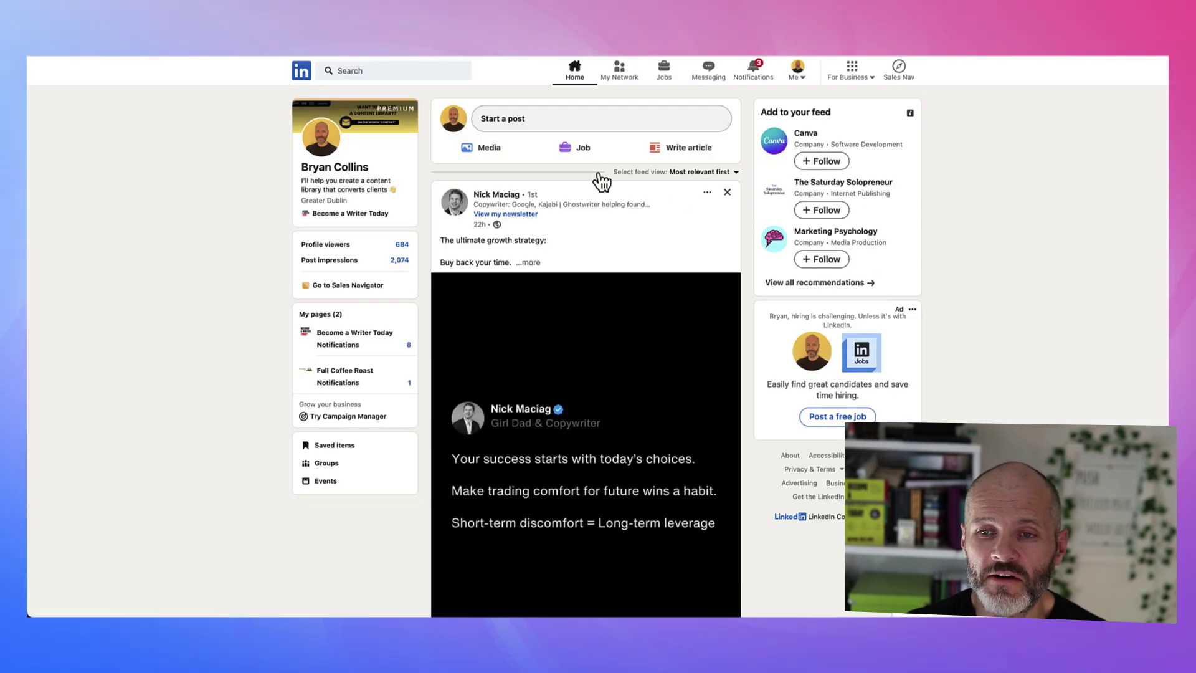
# Step: Write a new post reading 'this is the text' and show the More attachment options
pyautogui.click(519, 129)
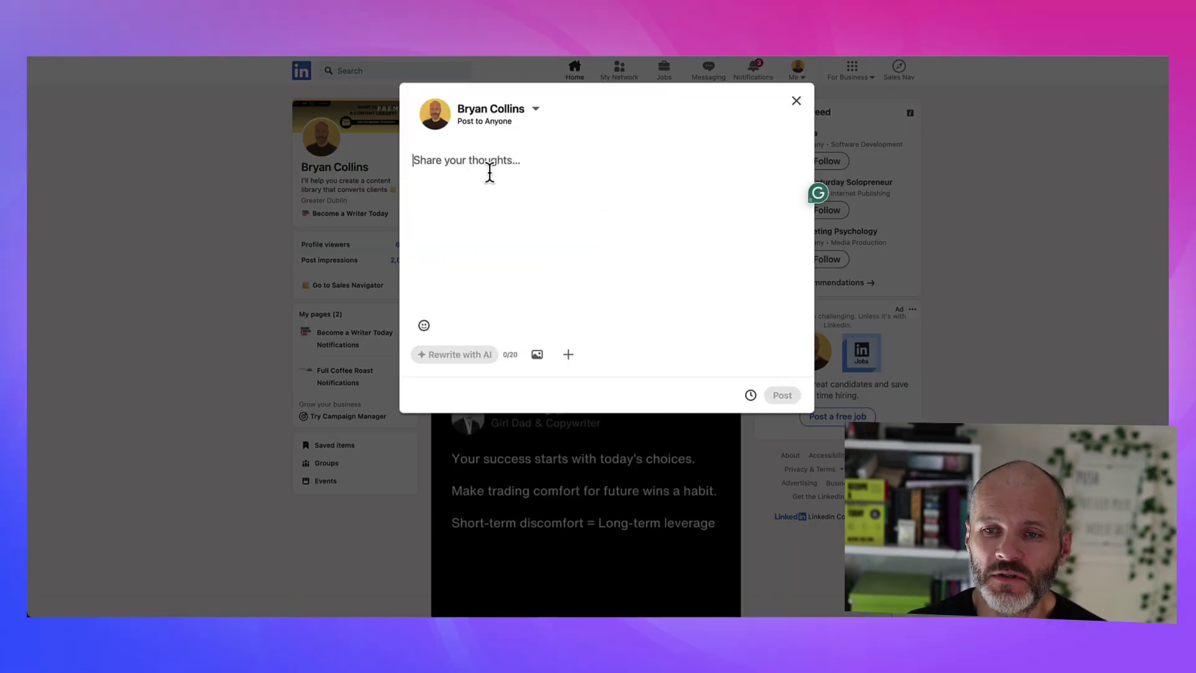
pyautogui.write('this is the text')
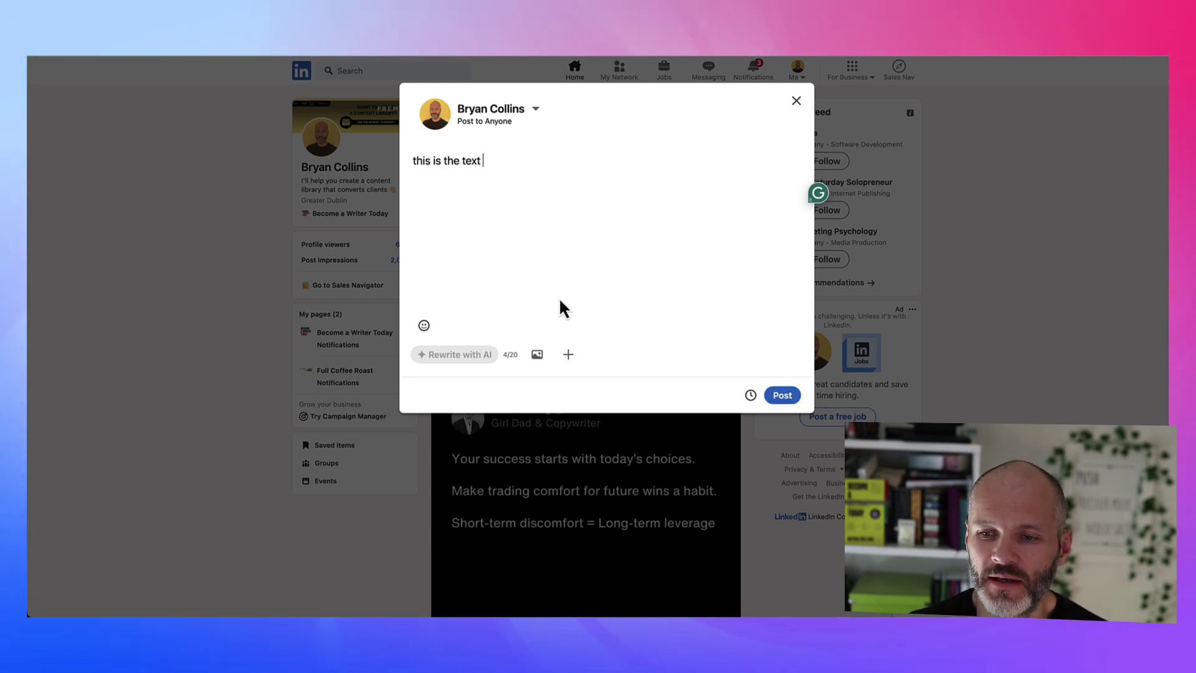
pyautogui.click(568, 357)
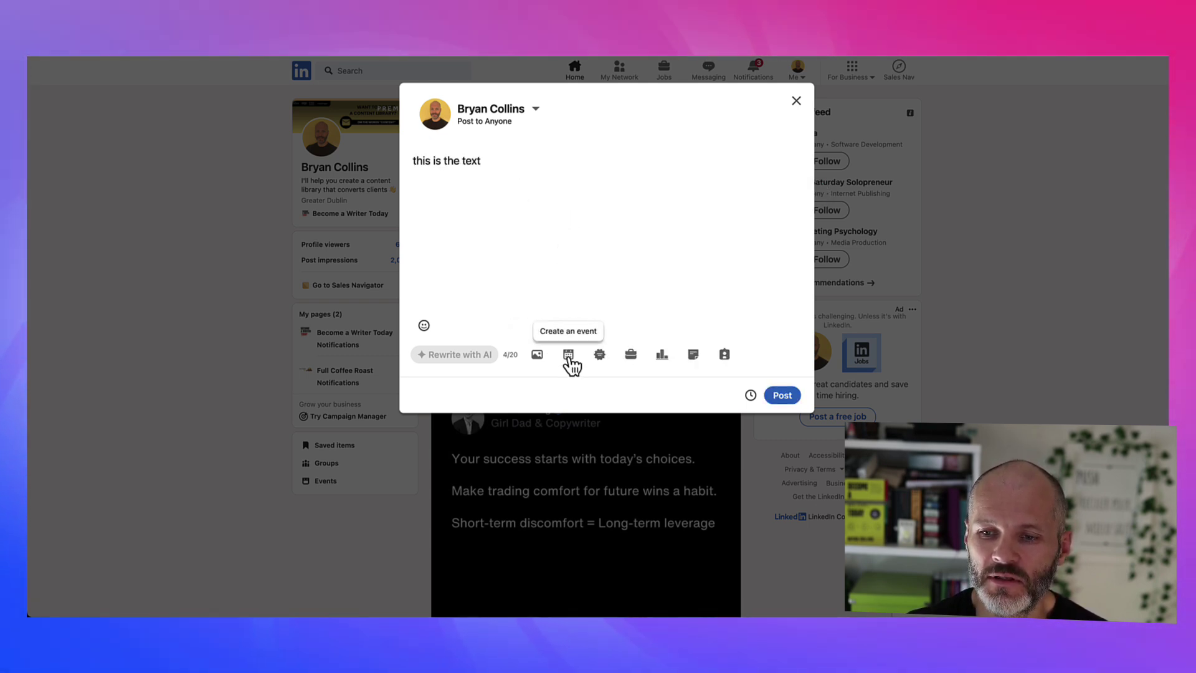
# Step: Upload Tiger carousel.pdf from Downloads as a document attachment
pyautogui.click(696, 359)
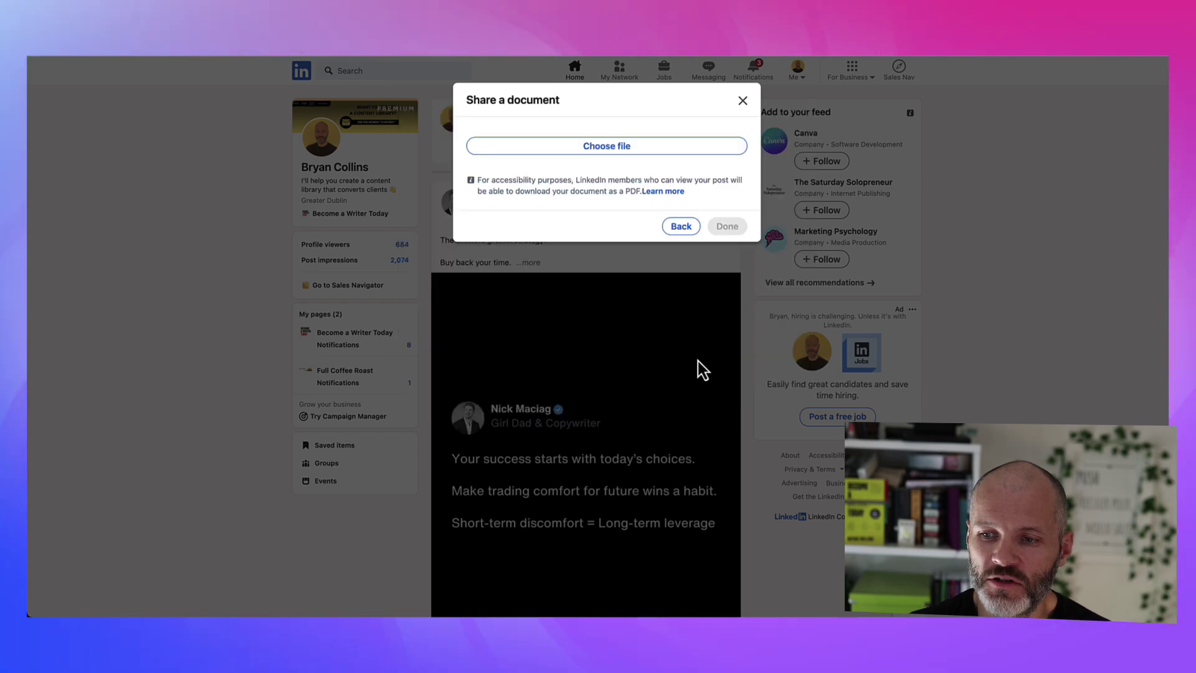
pyautogui.click(738, 147)
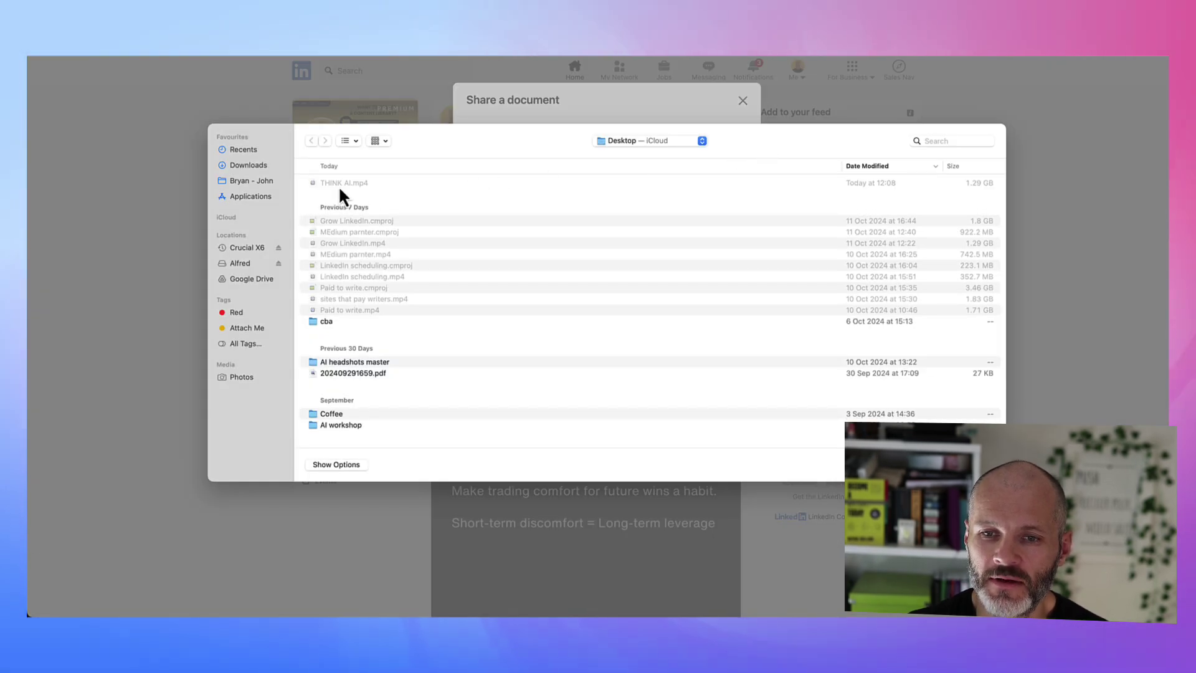
pyautogui.click(249, 165)
pyautogui.click(379, 184)
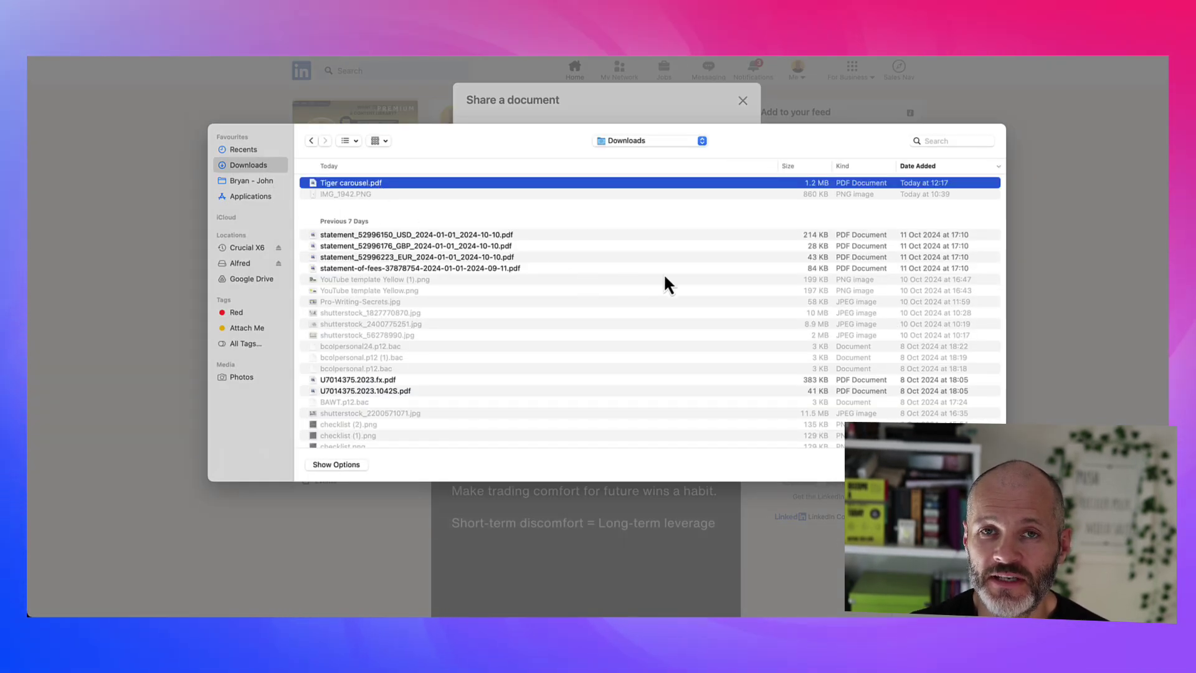
pyautogui.click(962, 464)
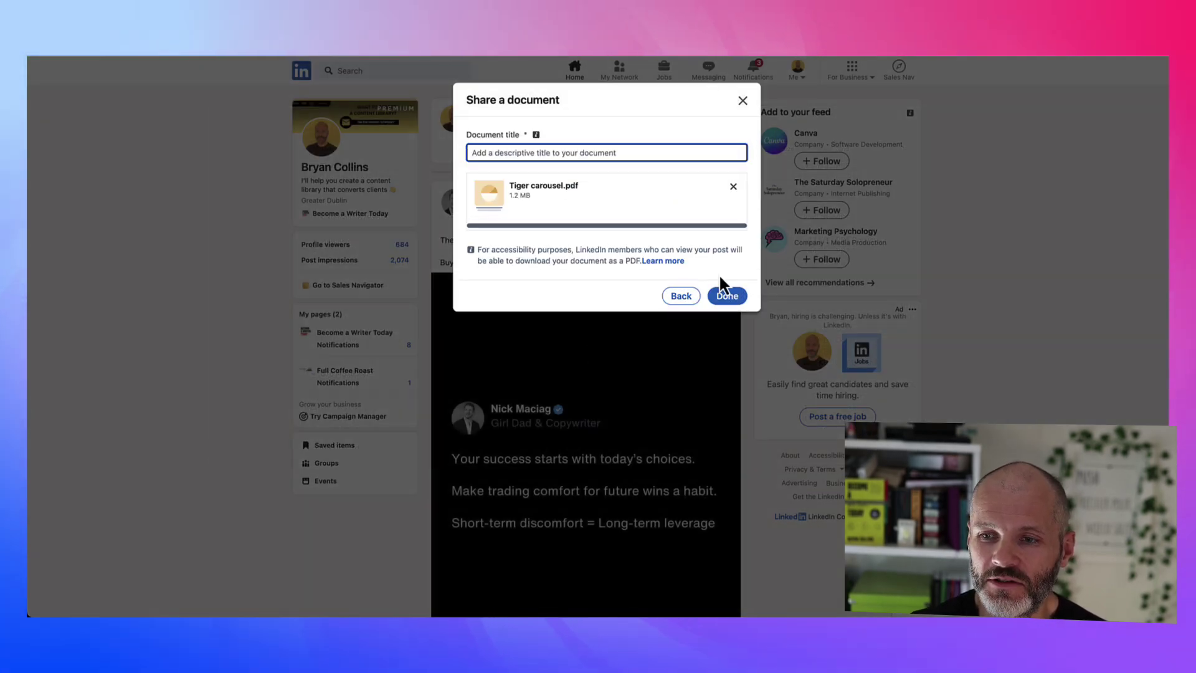
# Step: Page through the uploaded carousel preview and finish attaching it as 'test carousel'
pyautogui.click(727, 295)
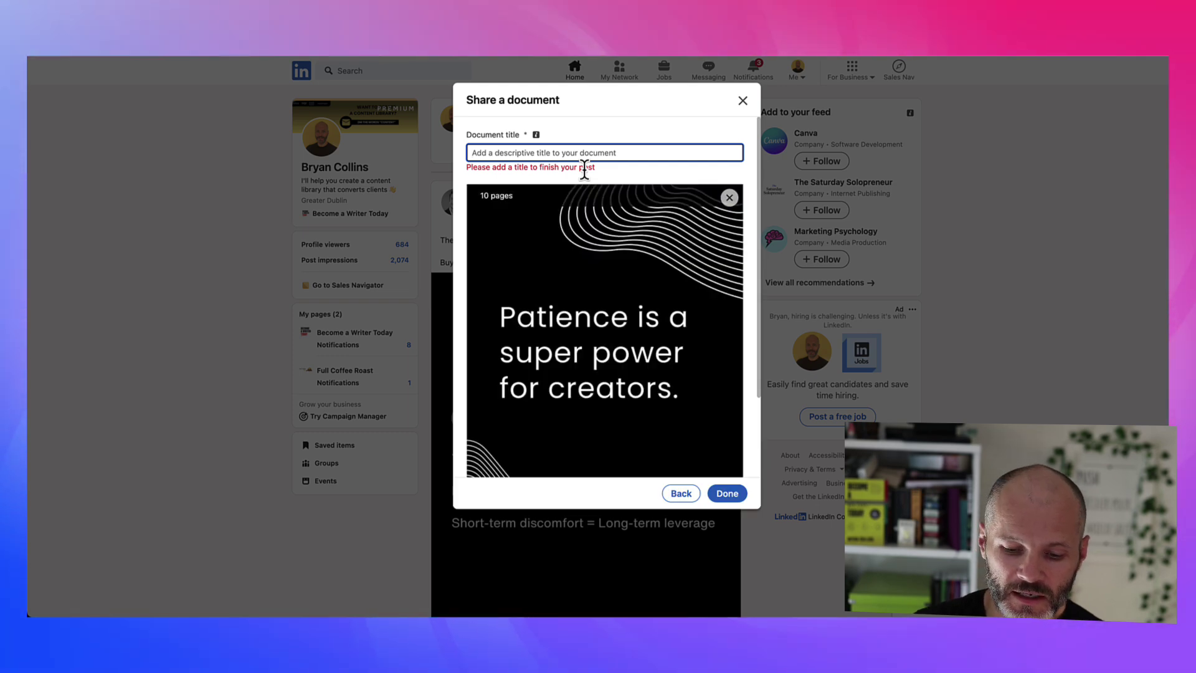
pyautogui.write('test carousel')
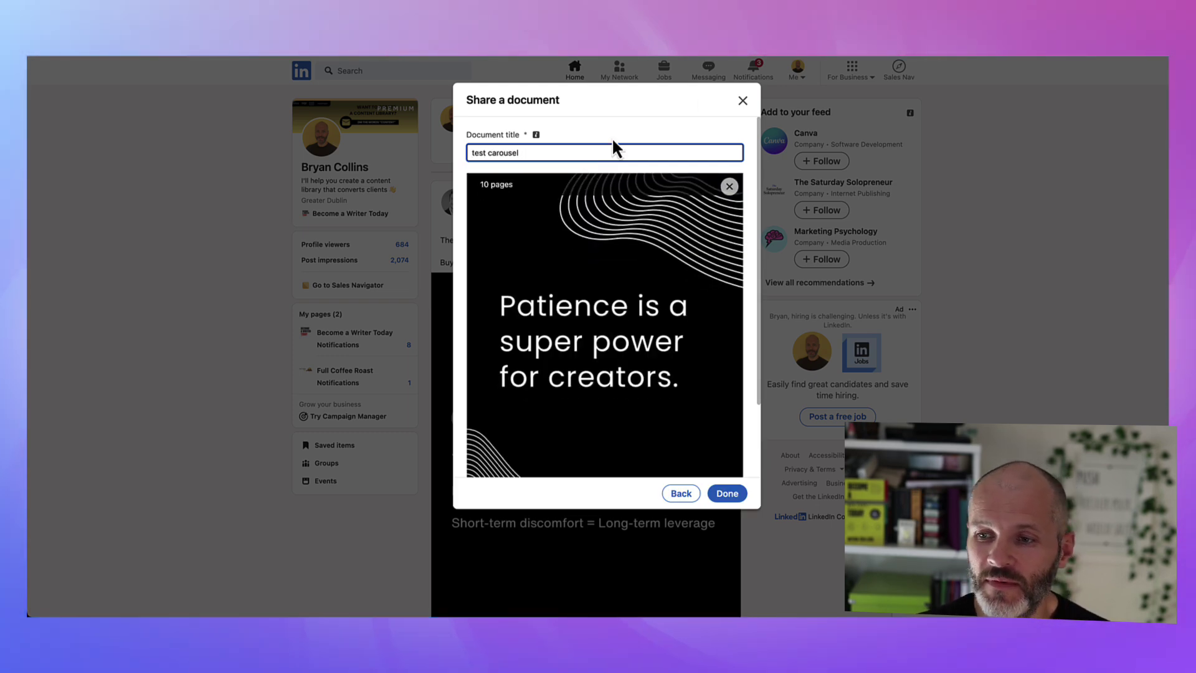
pyautogui.click(725, 350)
pyautogui.click(727, 352)
pyautogui.click(728, 496)
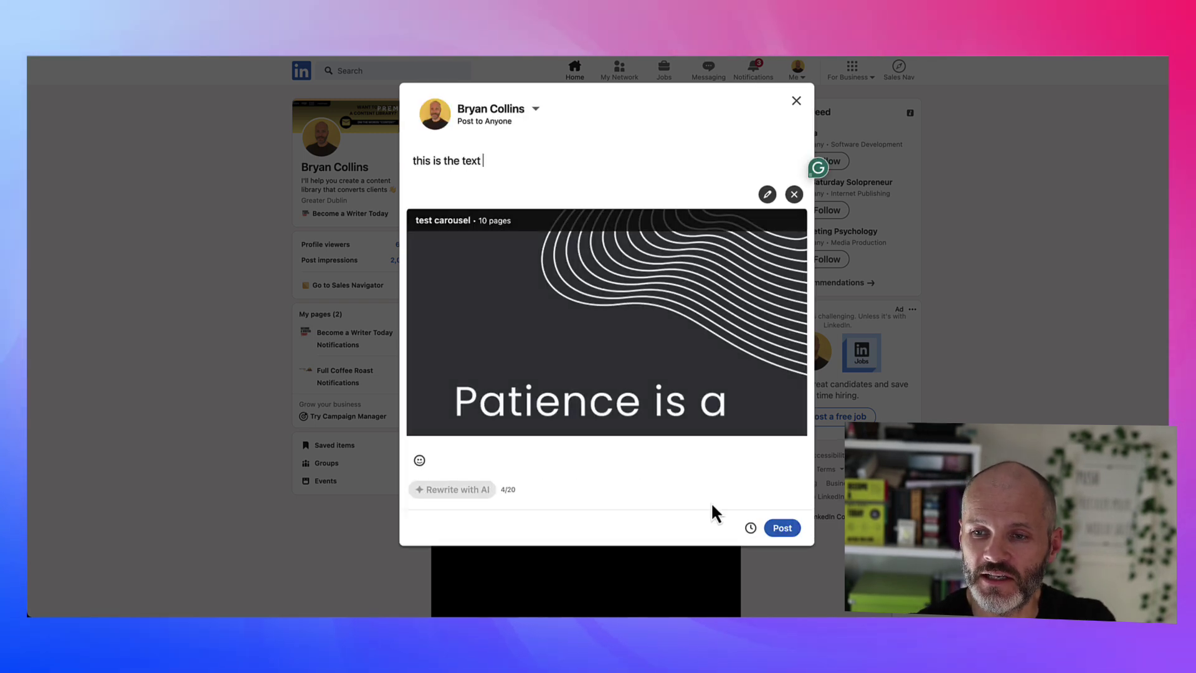
pyautogui.click(751, 530)
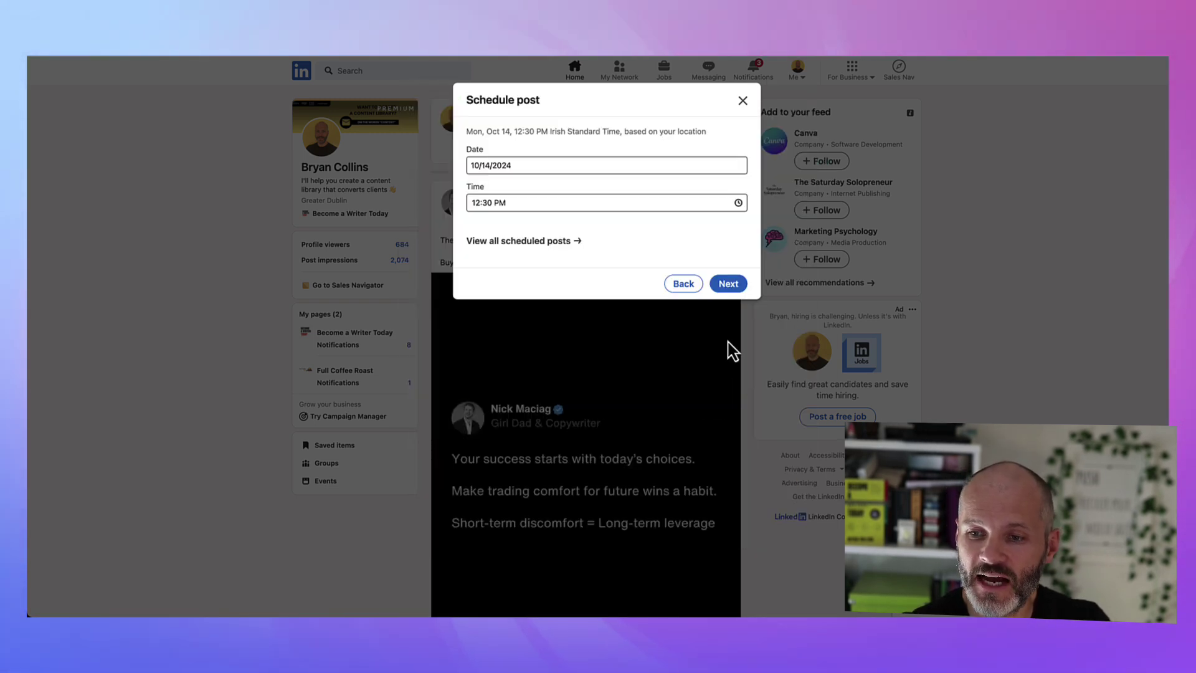
pyautogui.click(679, 283)
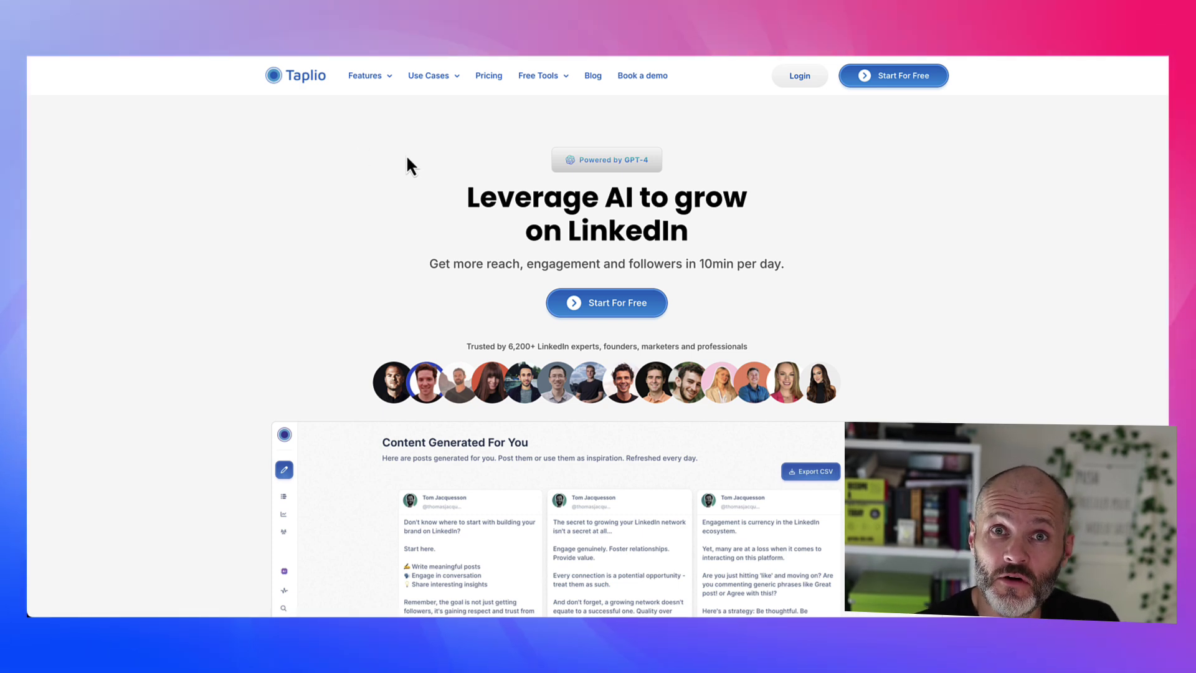
pyautogui.scroll(-1, 407, 321)
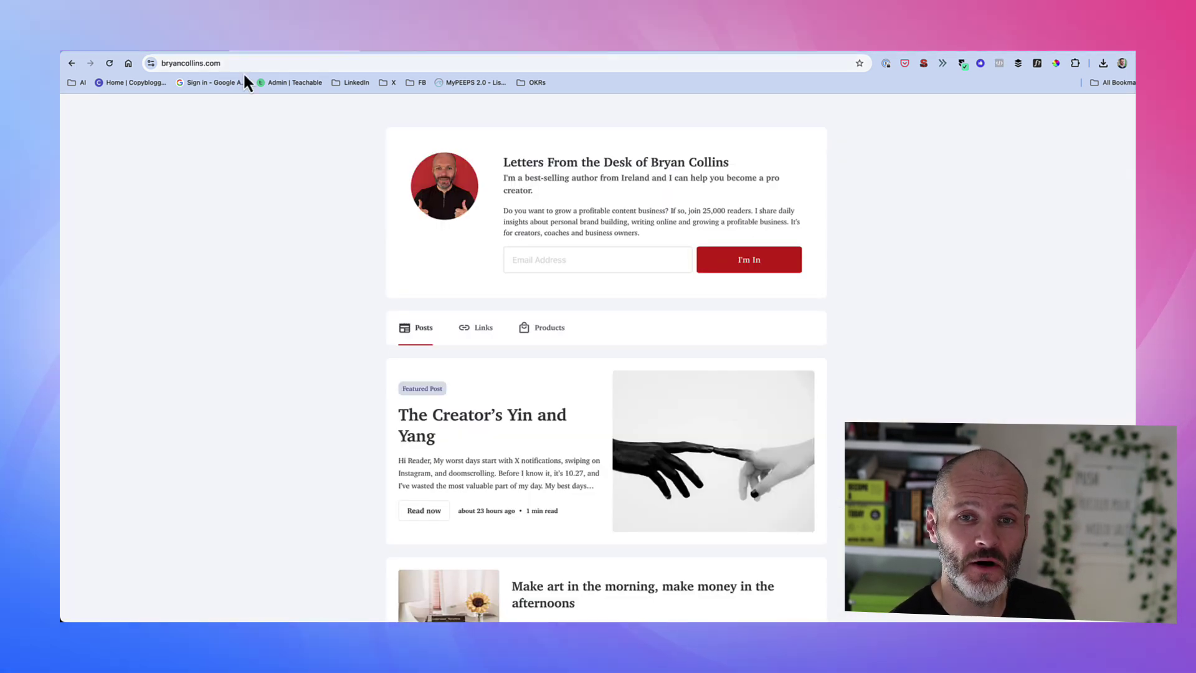
pyautogui.click(192, 64)
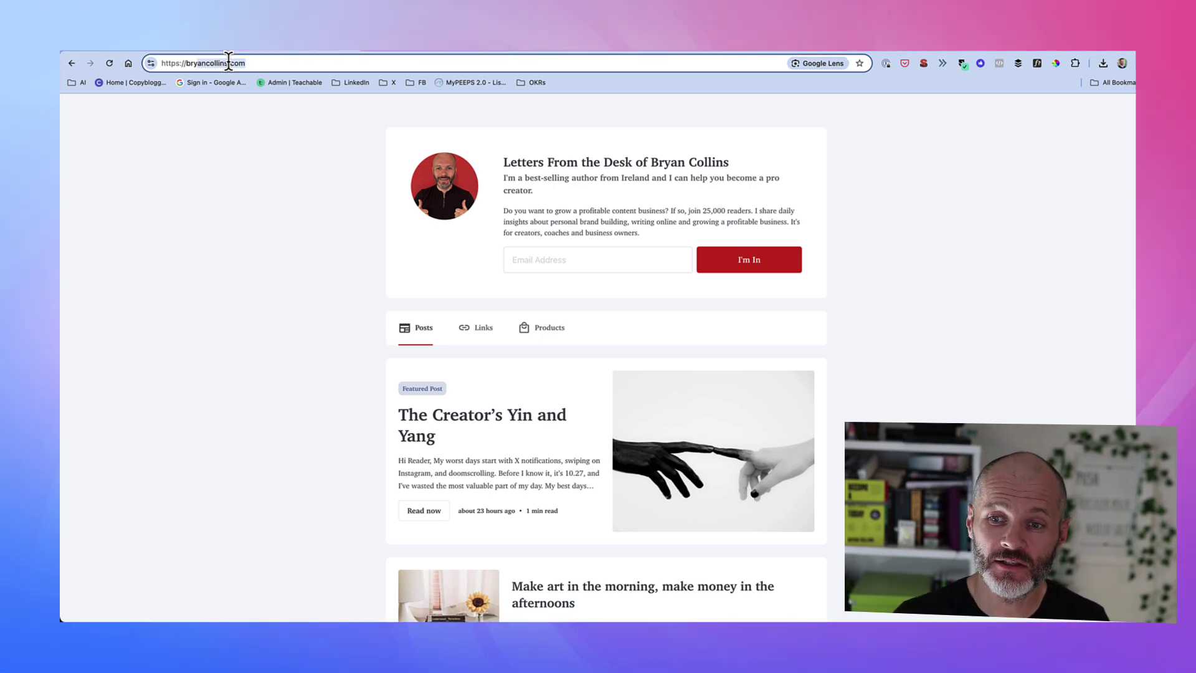
pyautogui.click(585, 264)
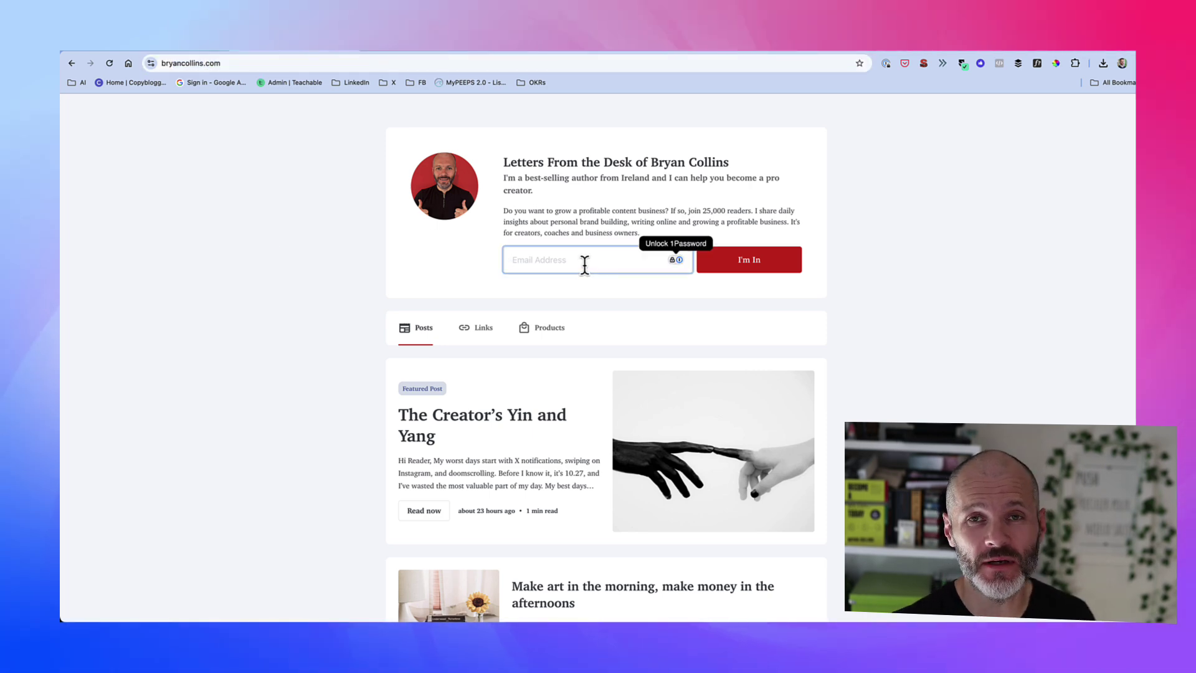